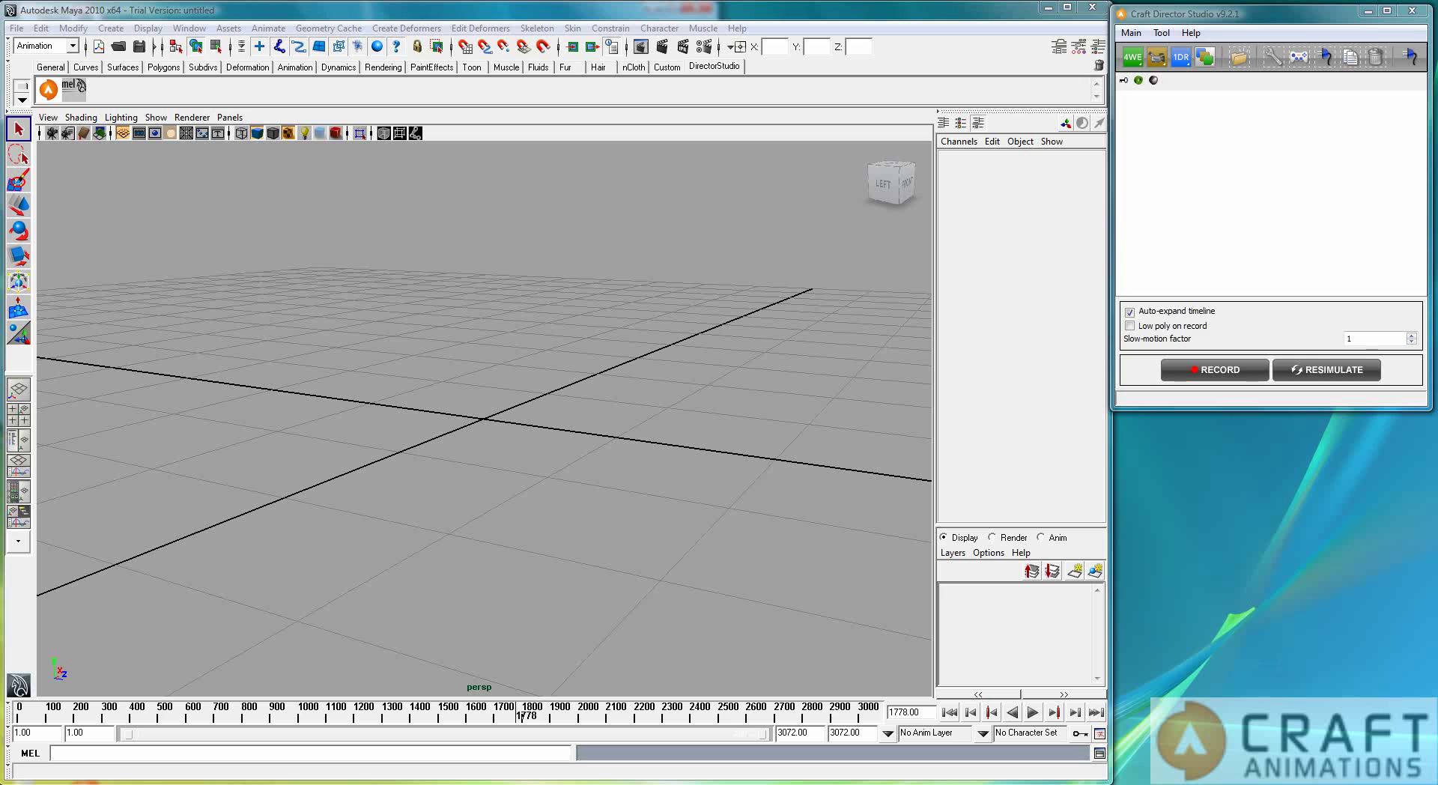
# Step: Add a 1DRotator from the Craft Accessories menu and orbit the view around its cage
pyautogui.click(1181, 63)
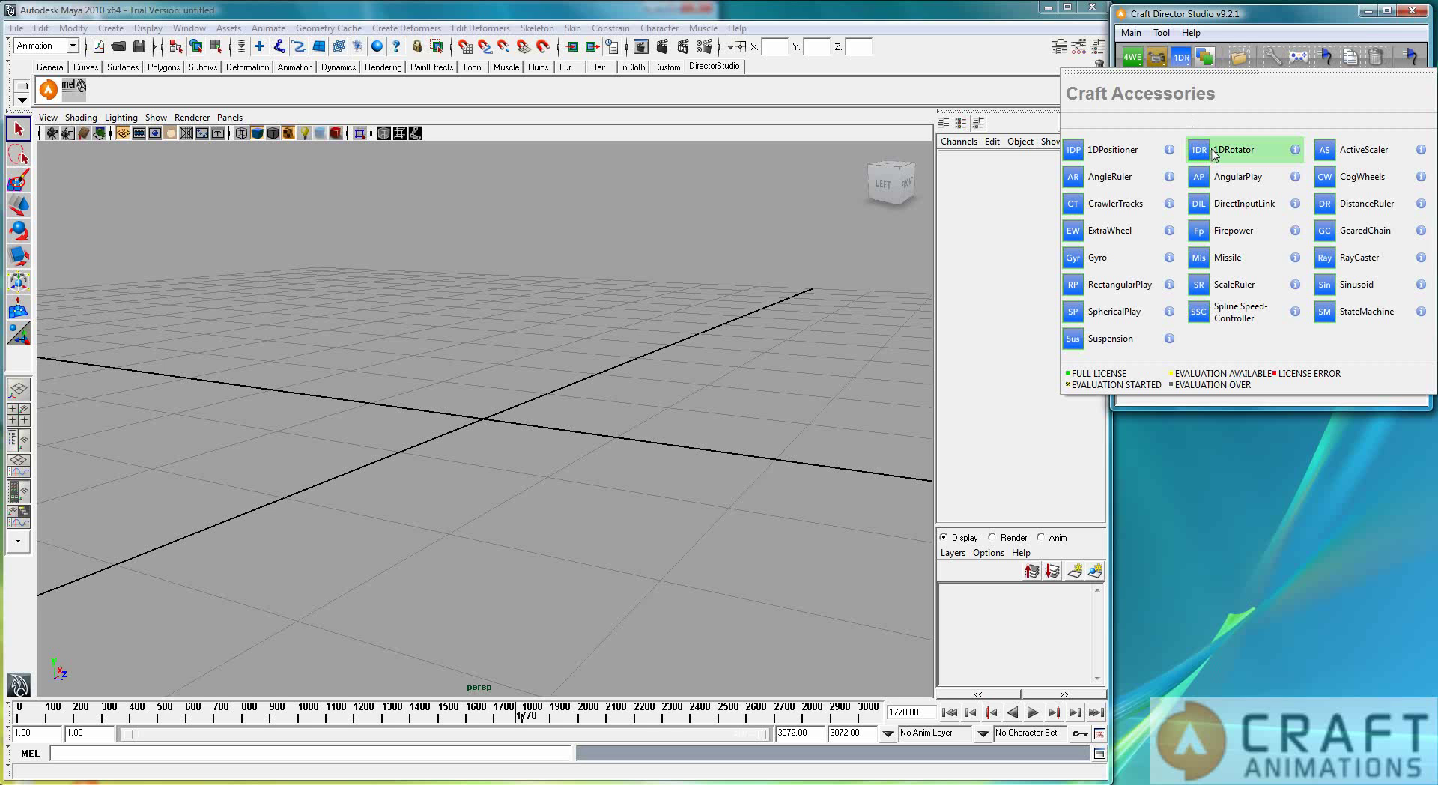
pyautogui.click(1215, 152)
pyautogui.keyDown('alt'); pyautogui.moveTo(762, 482); pyautogui.dragTo(703, 427); pyautogui.keyUp('alt')
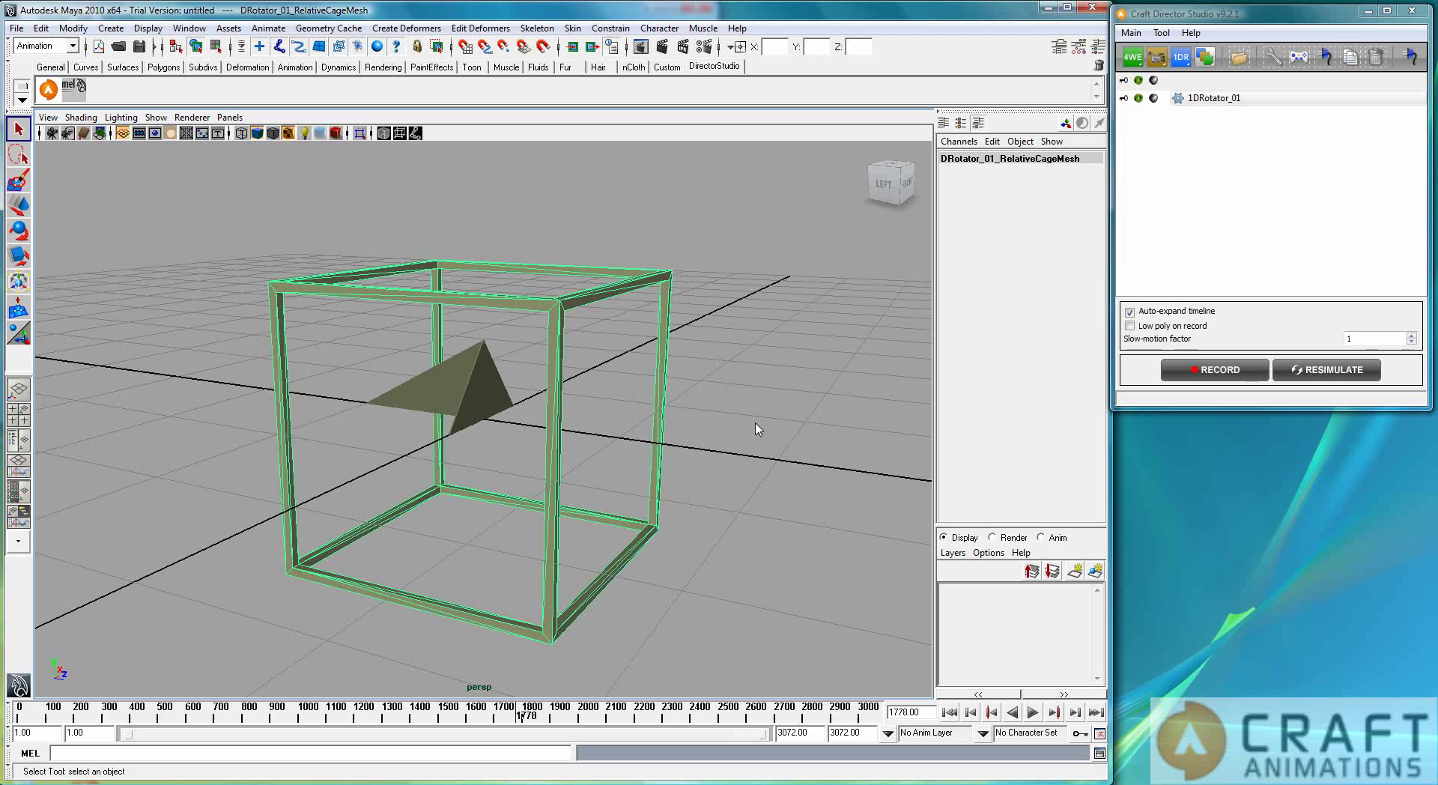
# Step: Open 1DRotator_01's Configuration and select its Roll Response Factor value
pyautogui.doubleClick(1213, 98)
pyautogui.click(1200, 677)
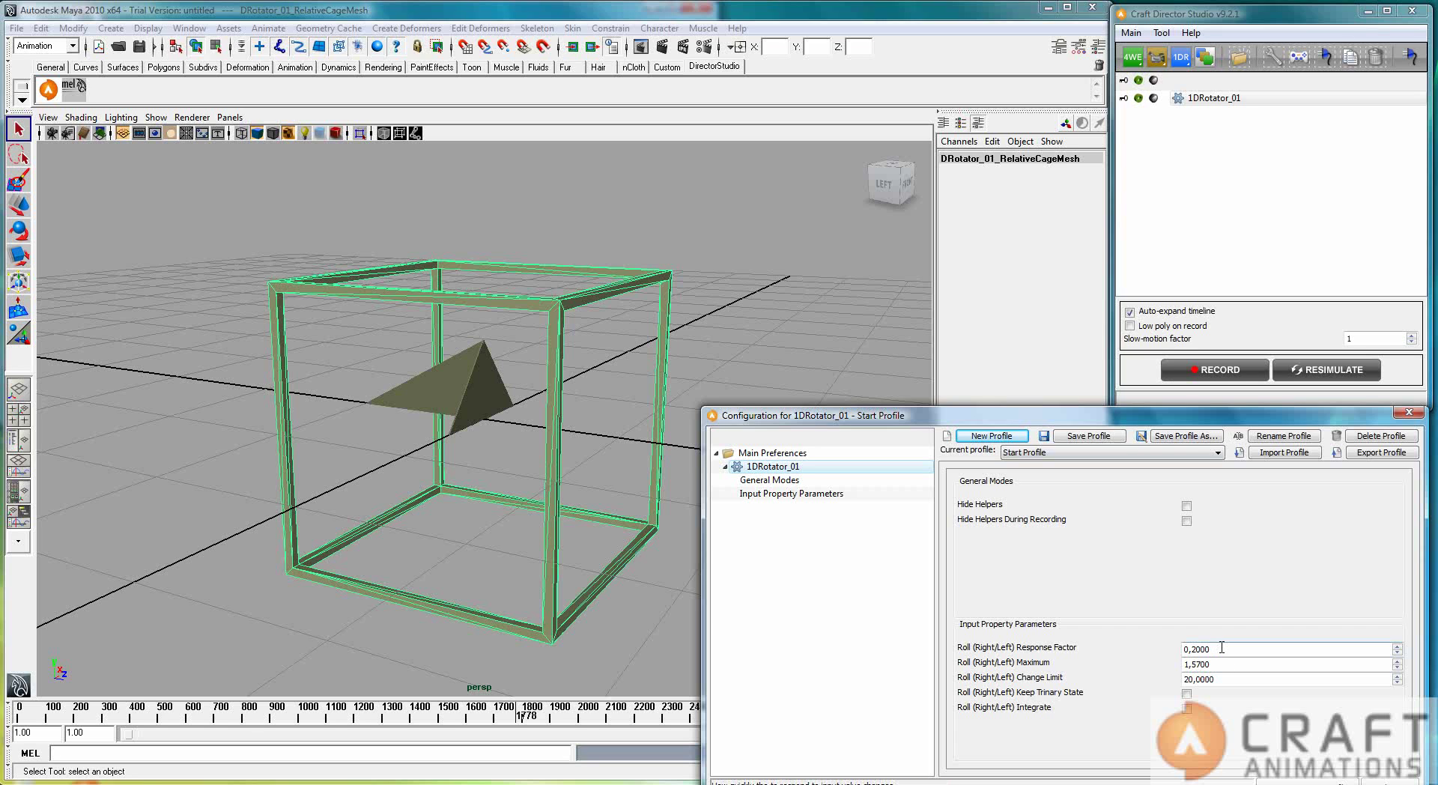
pyautogui.moveTo(1222, 647); pyautogui.dragTo(1142, 656)
# Step: Map the rotator's Roll input to the Shift and Ctrl keys using Detect
pyautogui.click(1229, 100)
pyautogui.click(1299, 57)
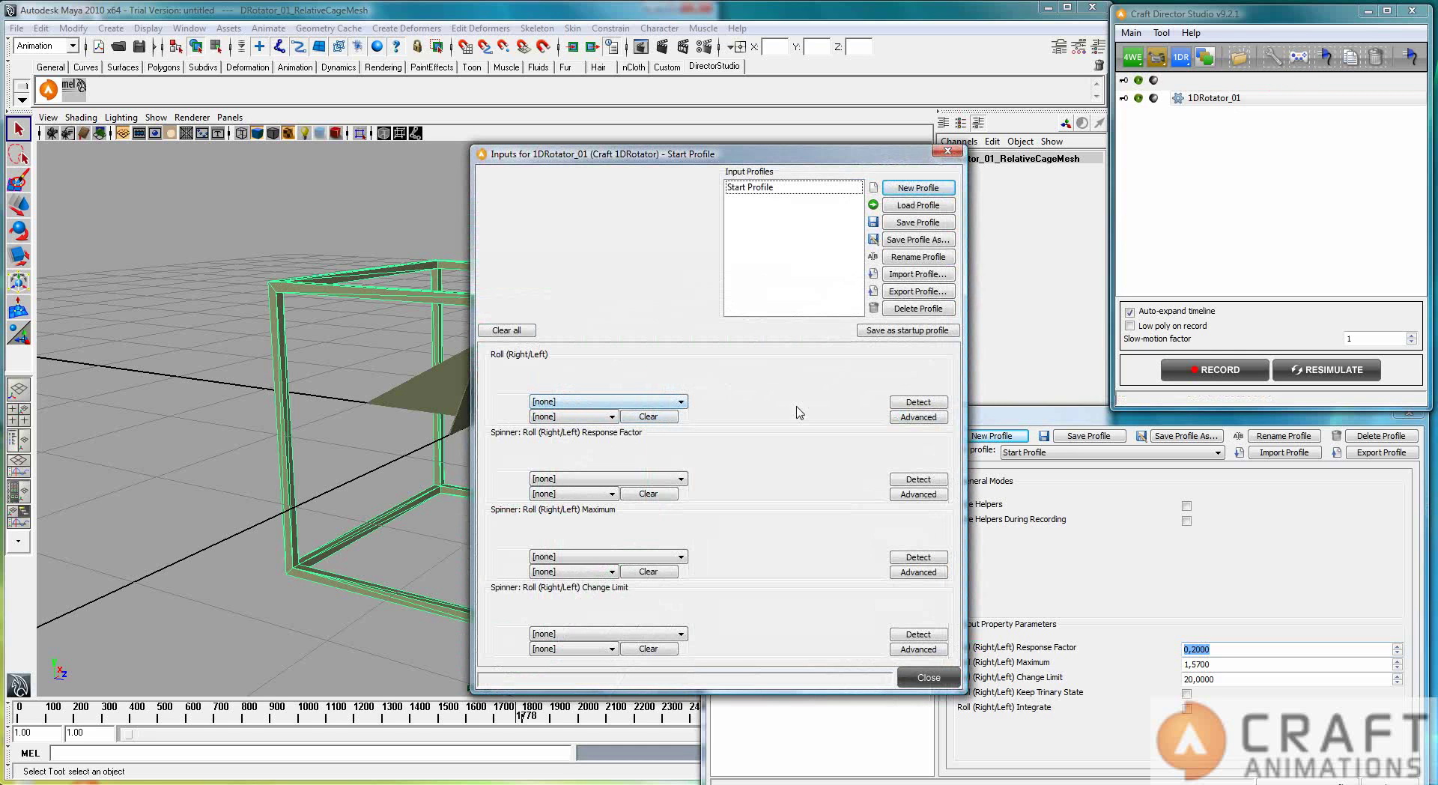
pyautogui.click(918, 403)
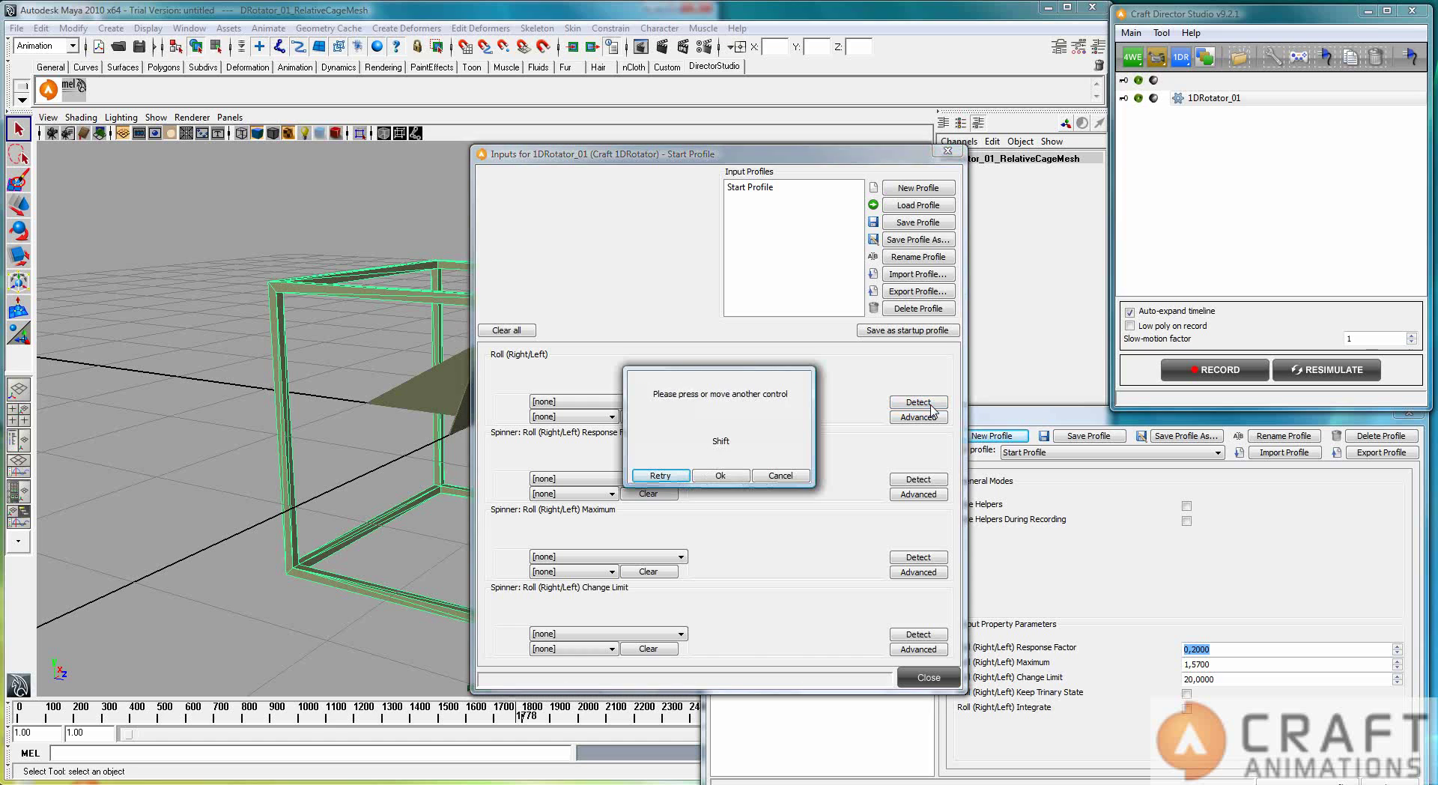
pyautogui.click(720, 477)
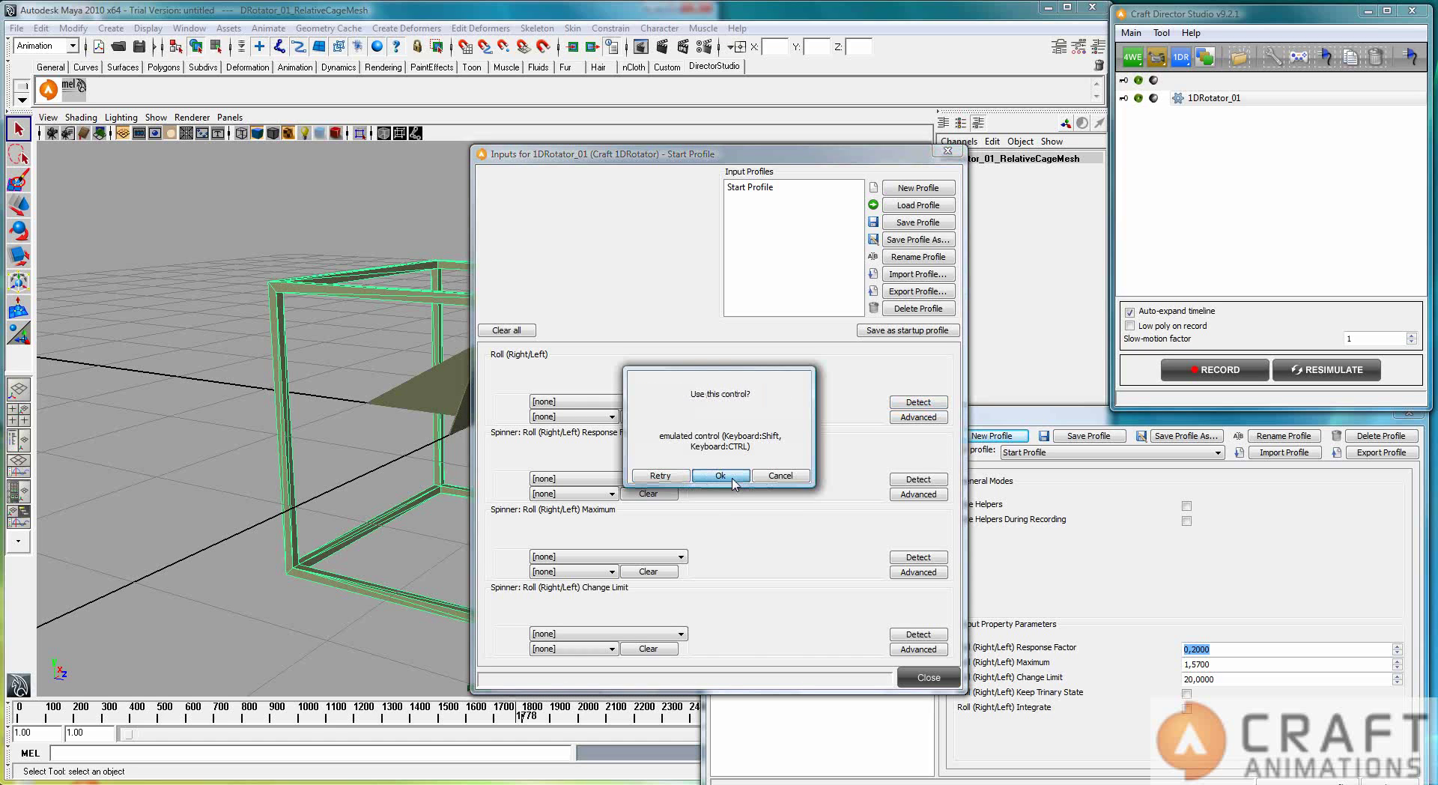
pyautogui.click(915, 672)
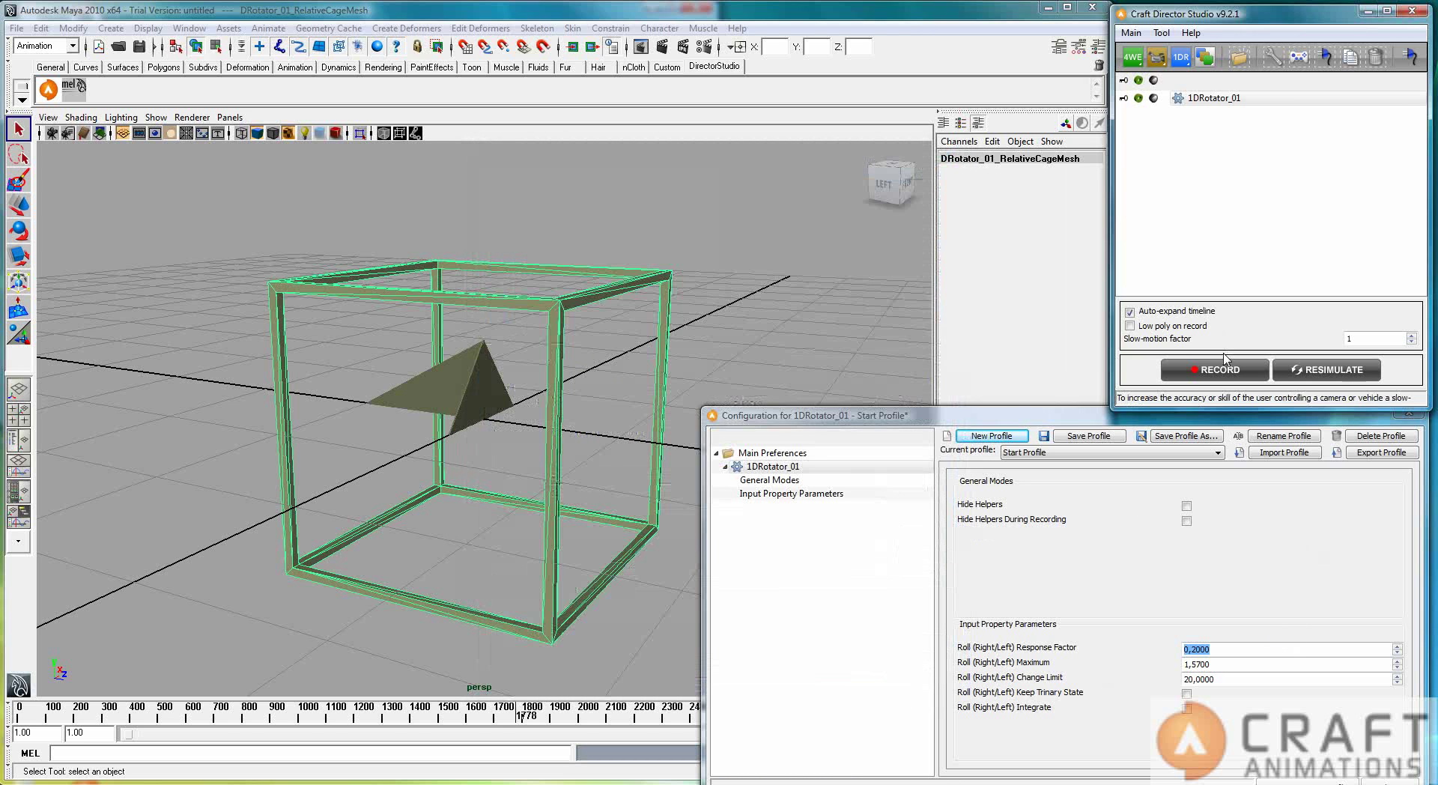
# Step: Record a test take steering with Shift/Ctrl, then enable Keep Trinary State for Roll
pyautogui.press('r')
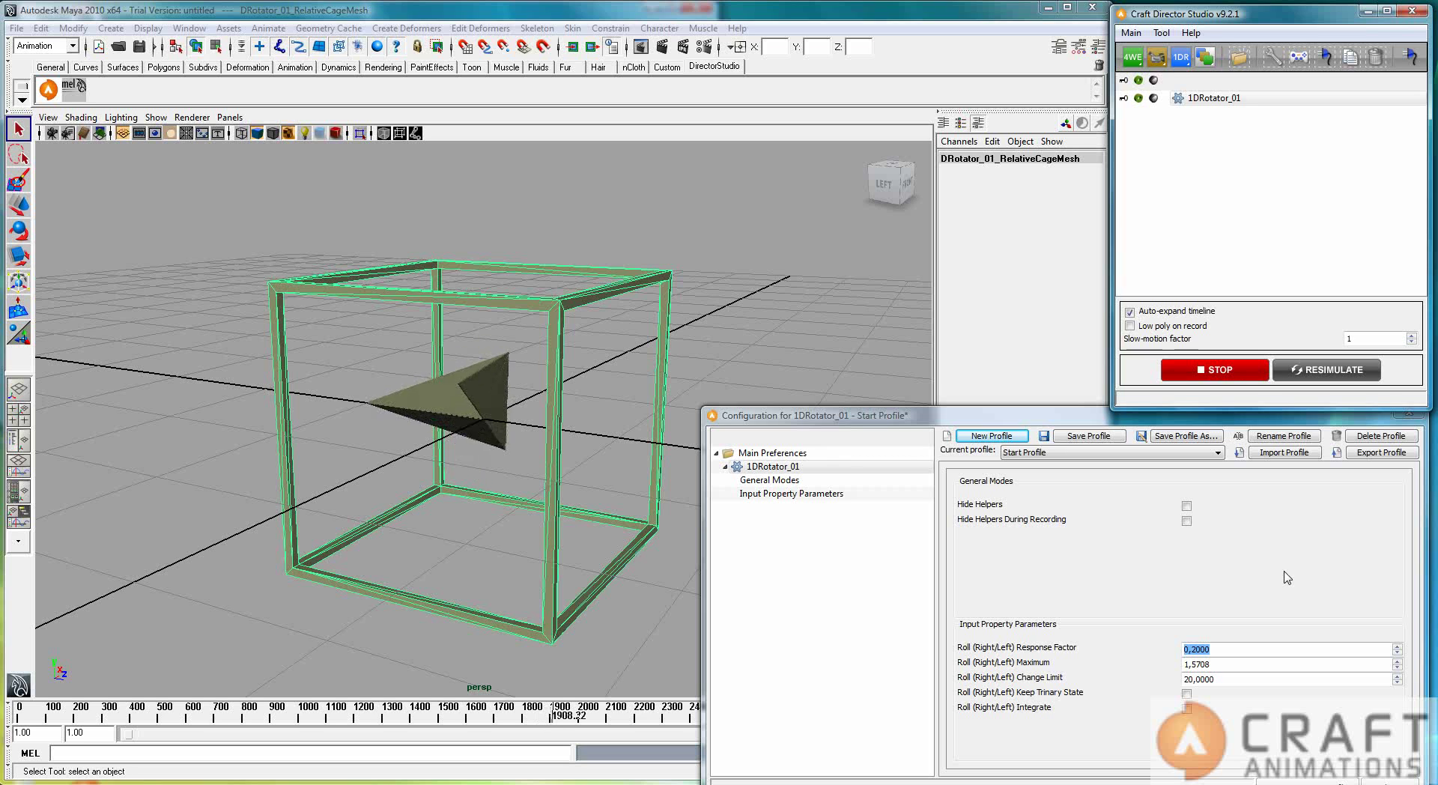
pyautogui.click(1215, 370)
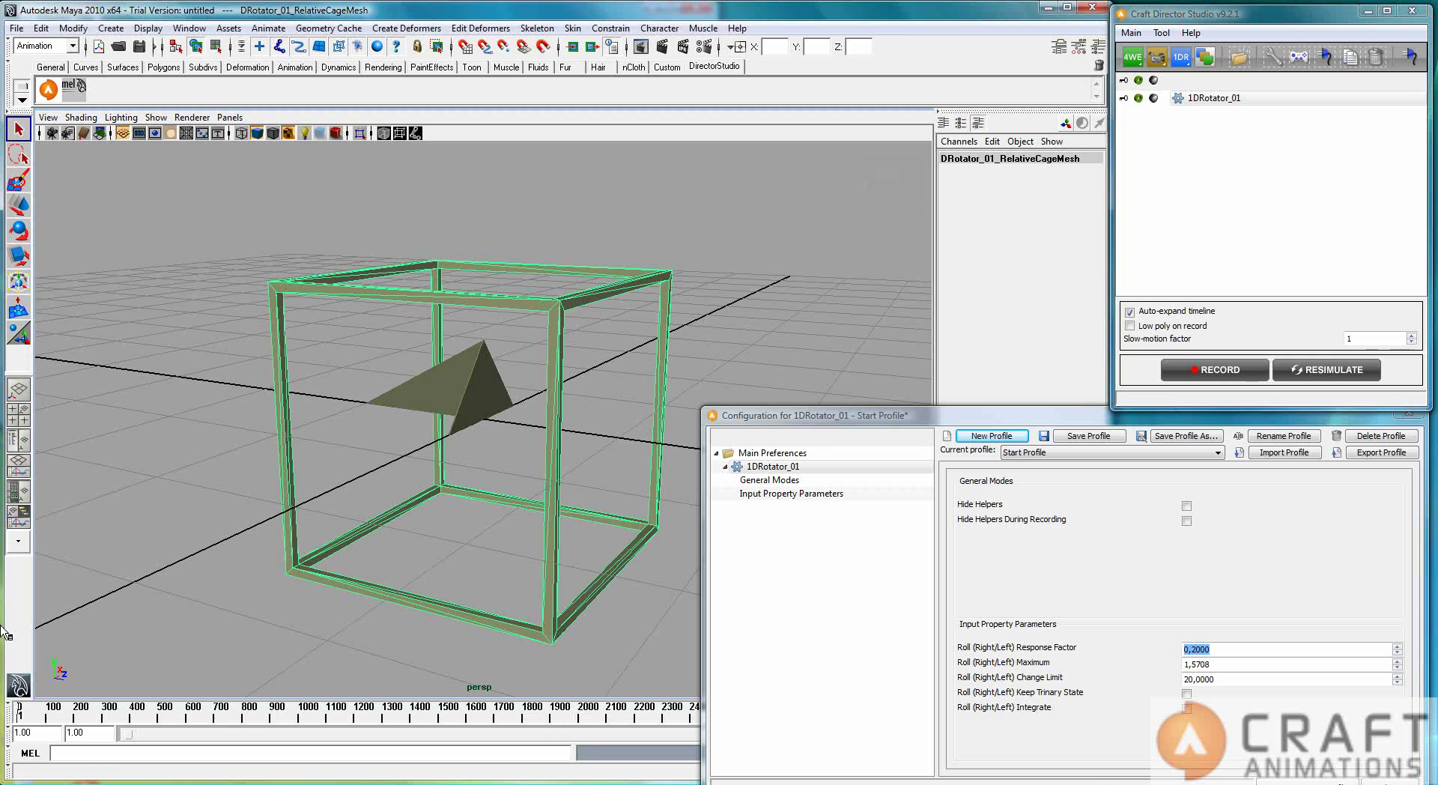
pyautogui.click(1187, 694)
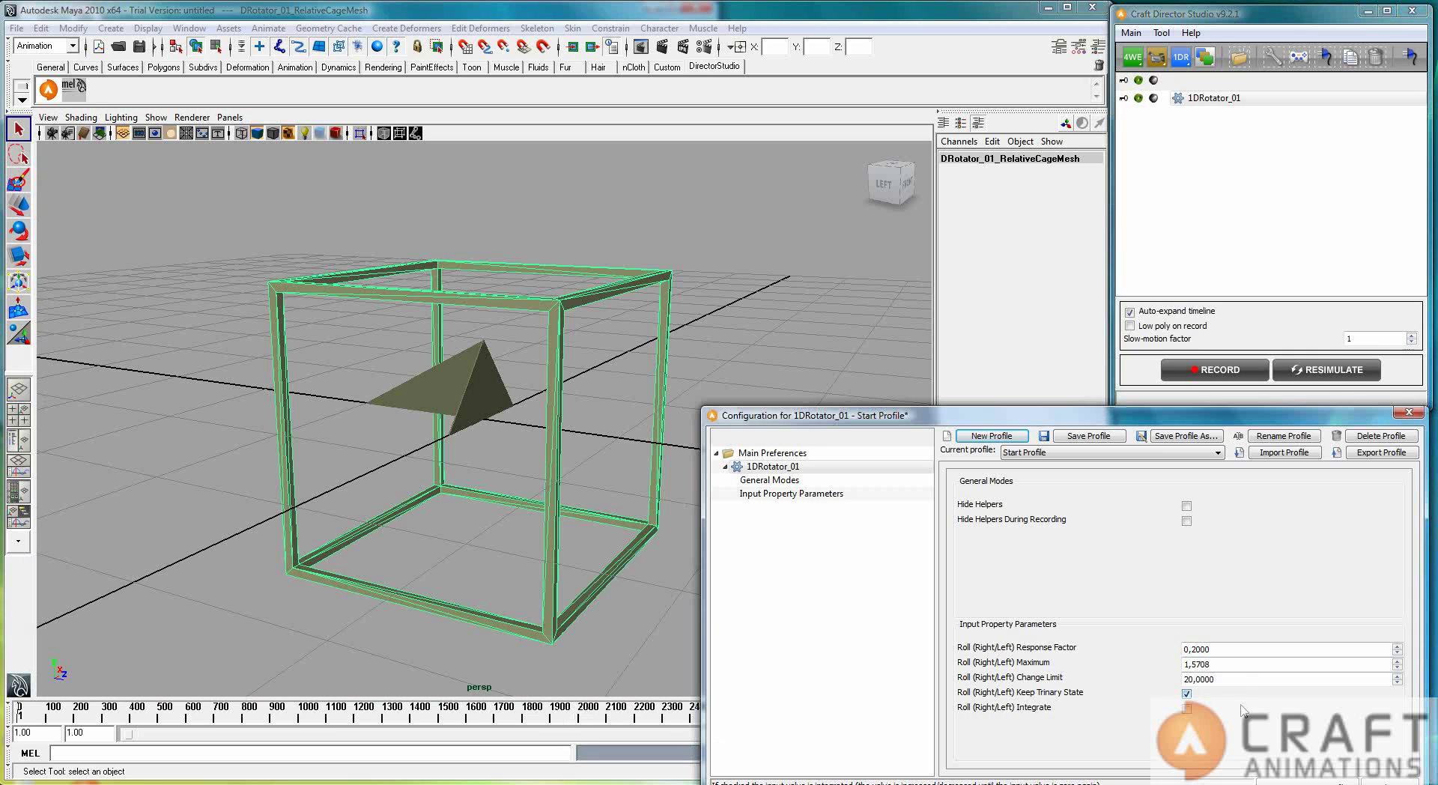
# Step: Record a new take with Keep Trinary State on and select the Roll Maximum field
pyautogui.click(1255, 372)
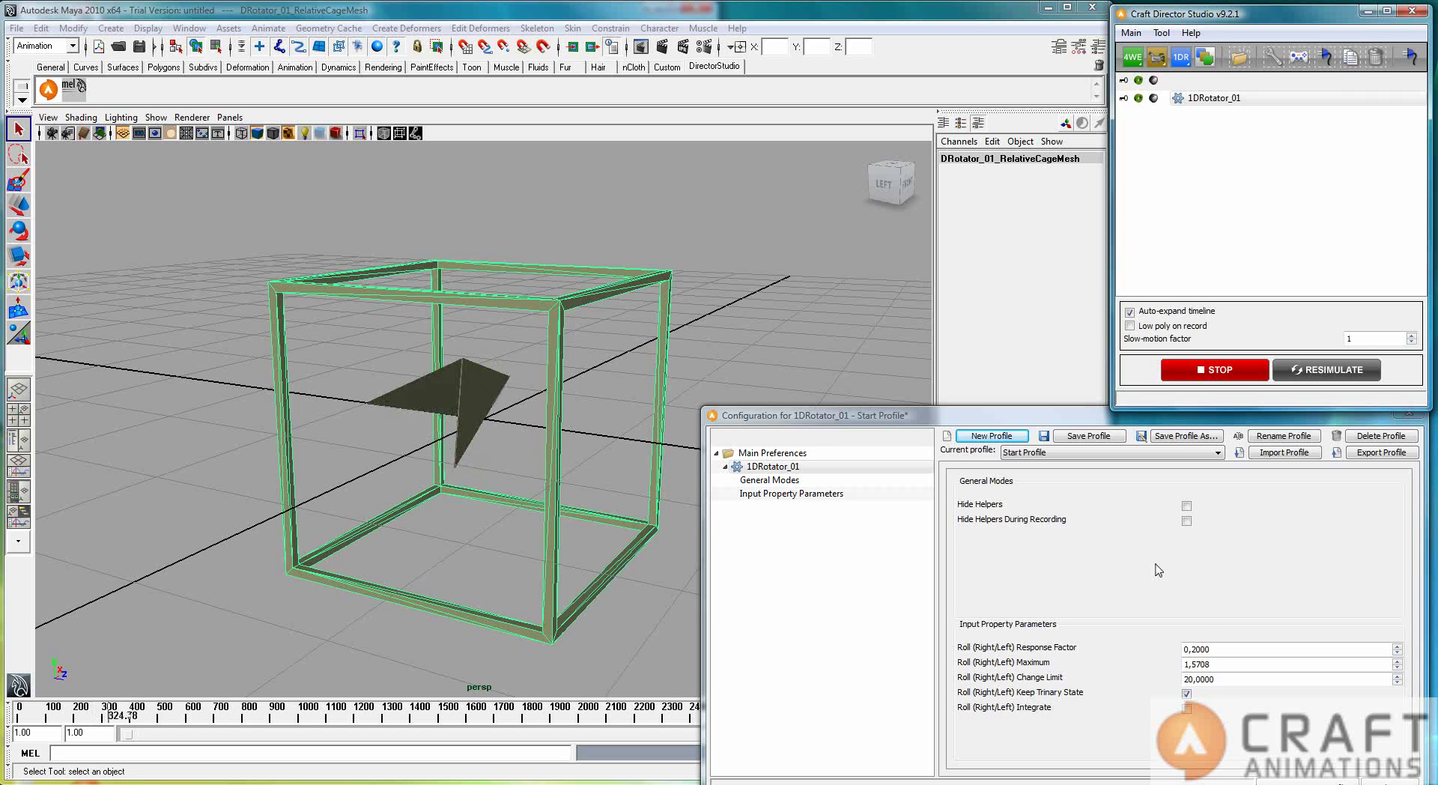
pyautogui.doubleClick(1214, 664)
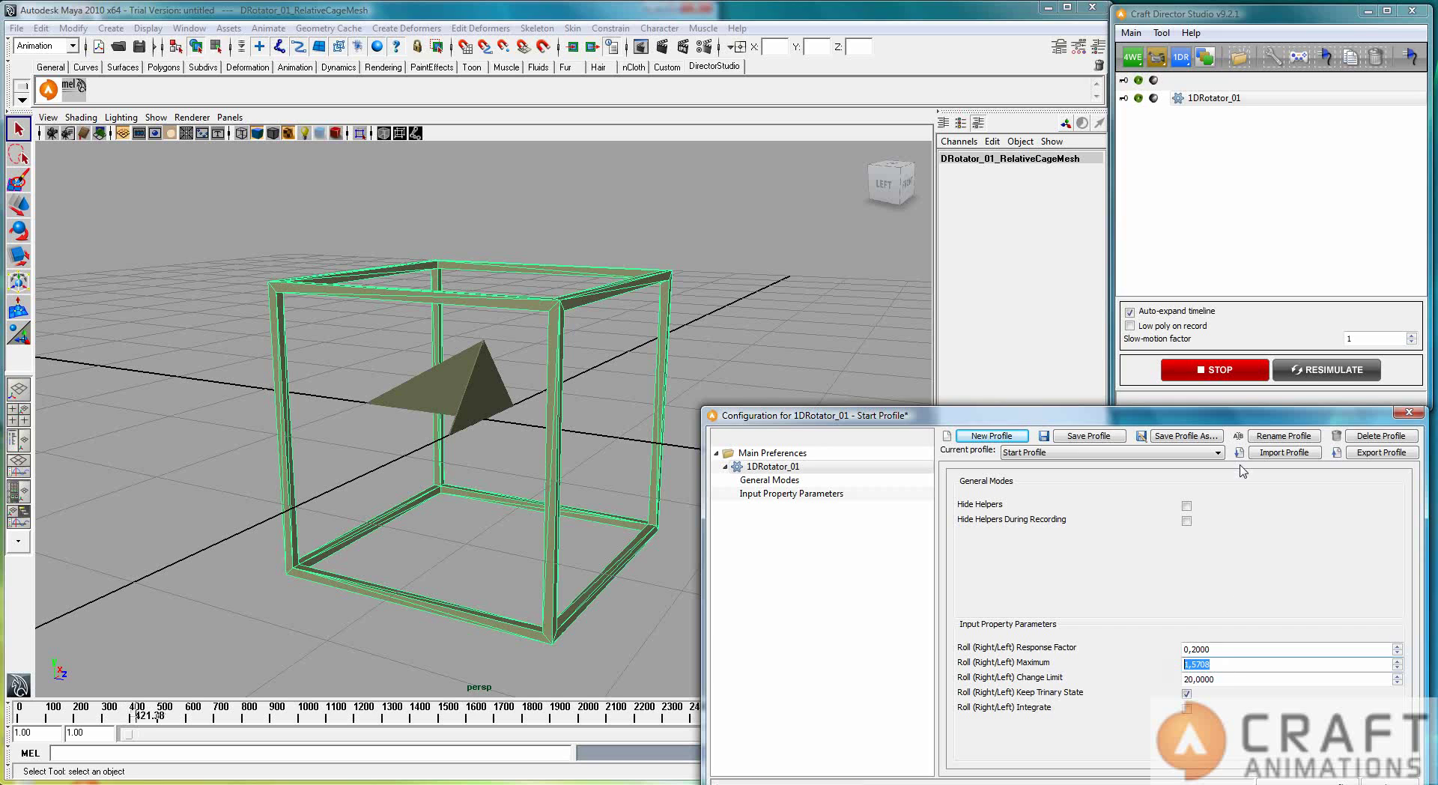
# Step: Stop the take, set Roll Maximum to 3,14, and record another take
pyautogui.click(1221, 370)
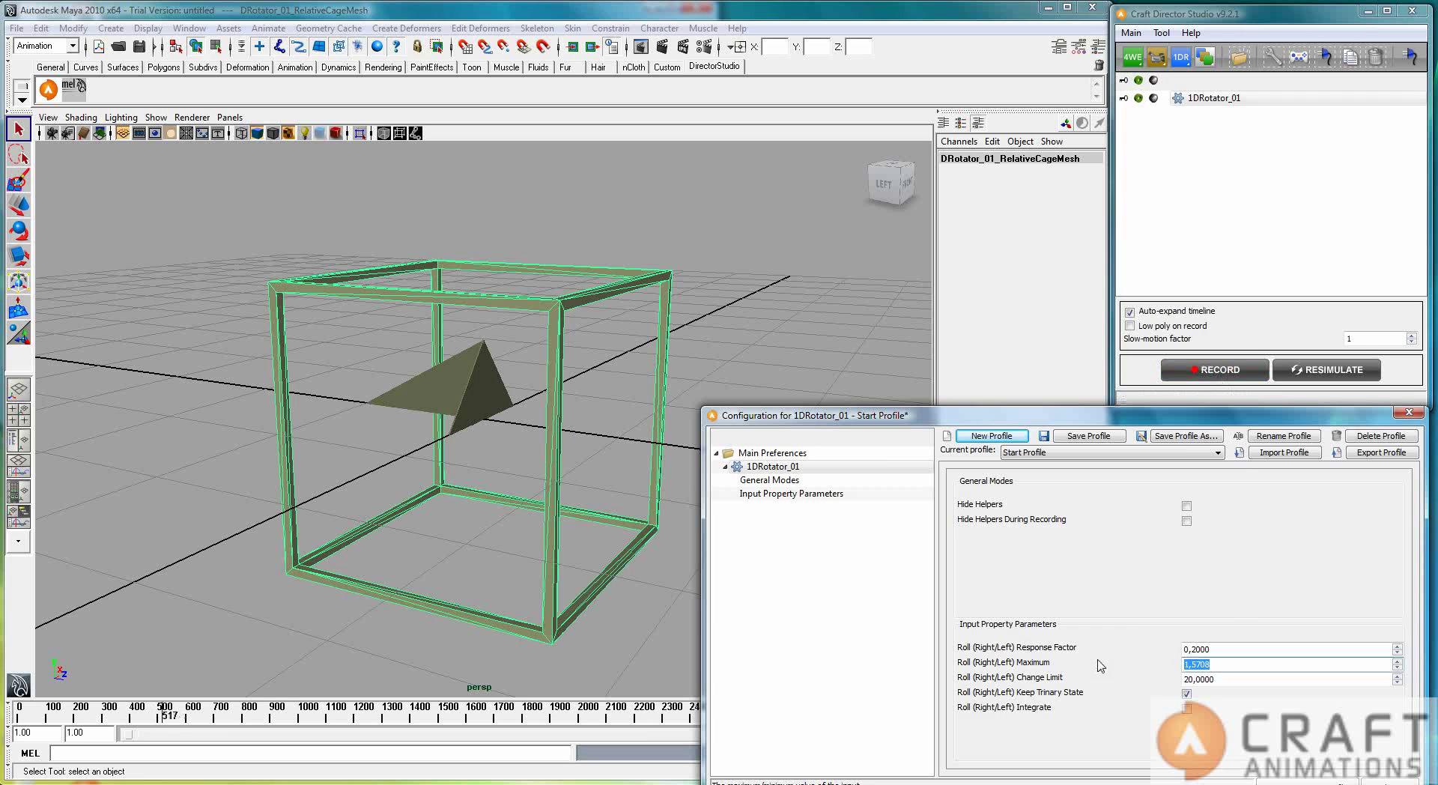
pyautogui.write('314')
pyautogui.click(1237, 361)
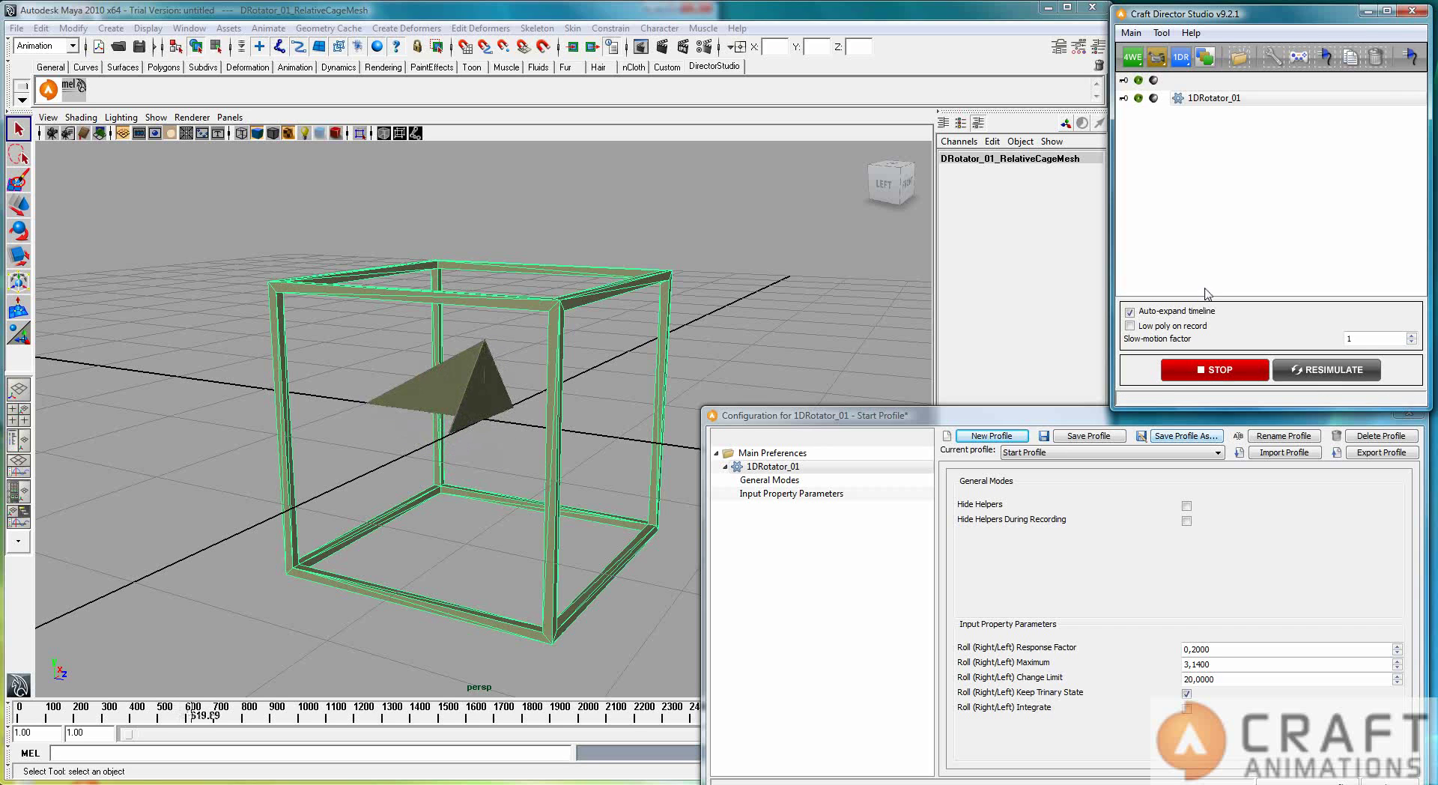
pyautogui.click(1216, 370)
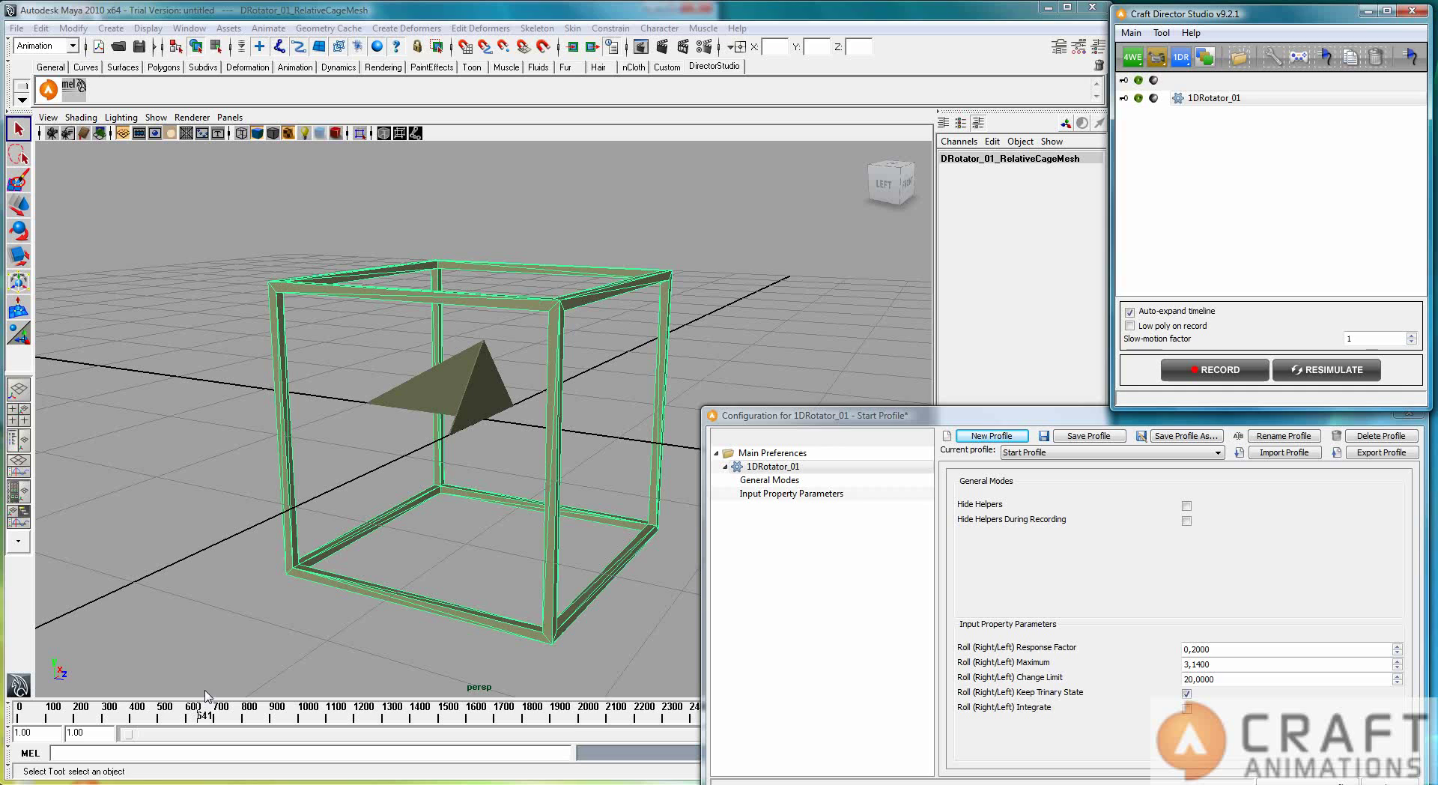
# Step: Set Roll Response Factor to 0, Maximum to 1,5 and Change Limit to 0, then record a take
pyautogui.moveTo(1237, 650); pyautogui.dragTo(1152, 653)
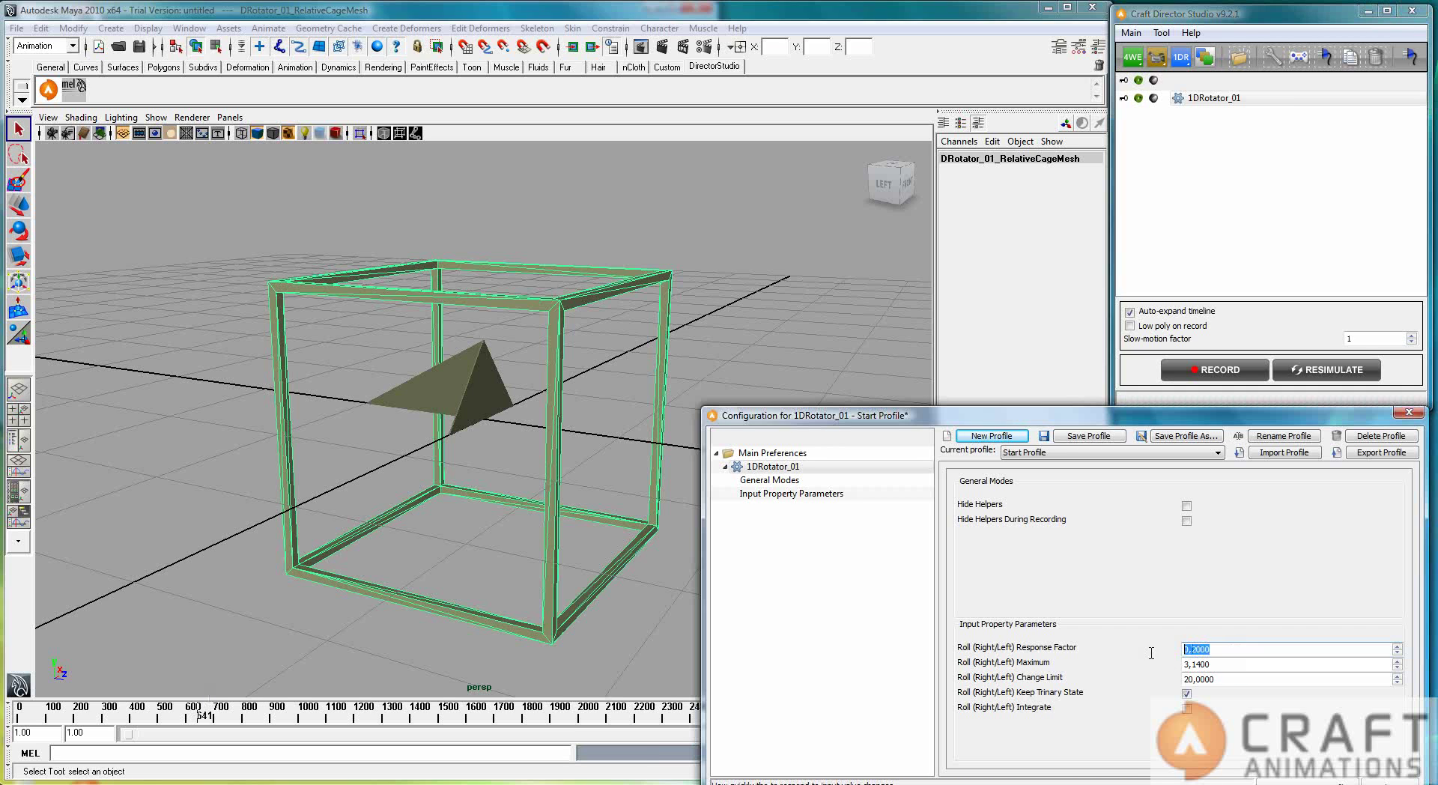
pyautogui.doubleClick(1197, 666)
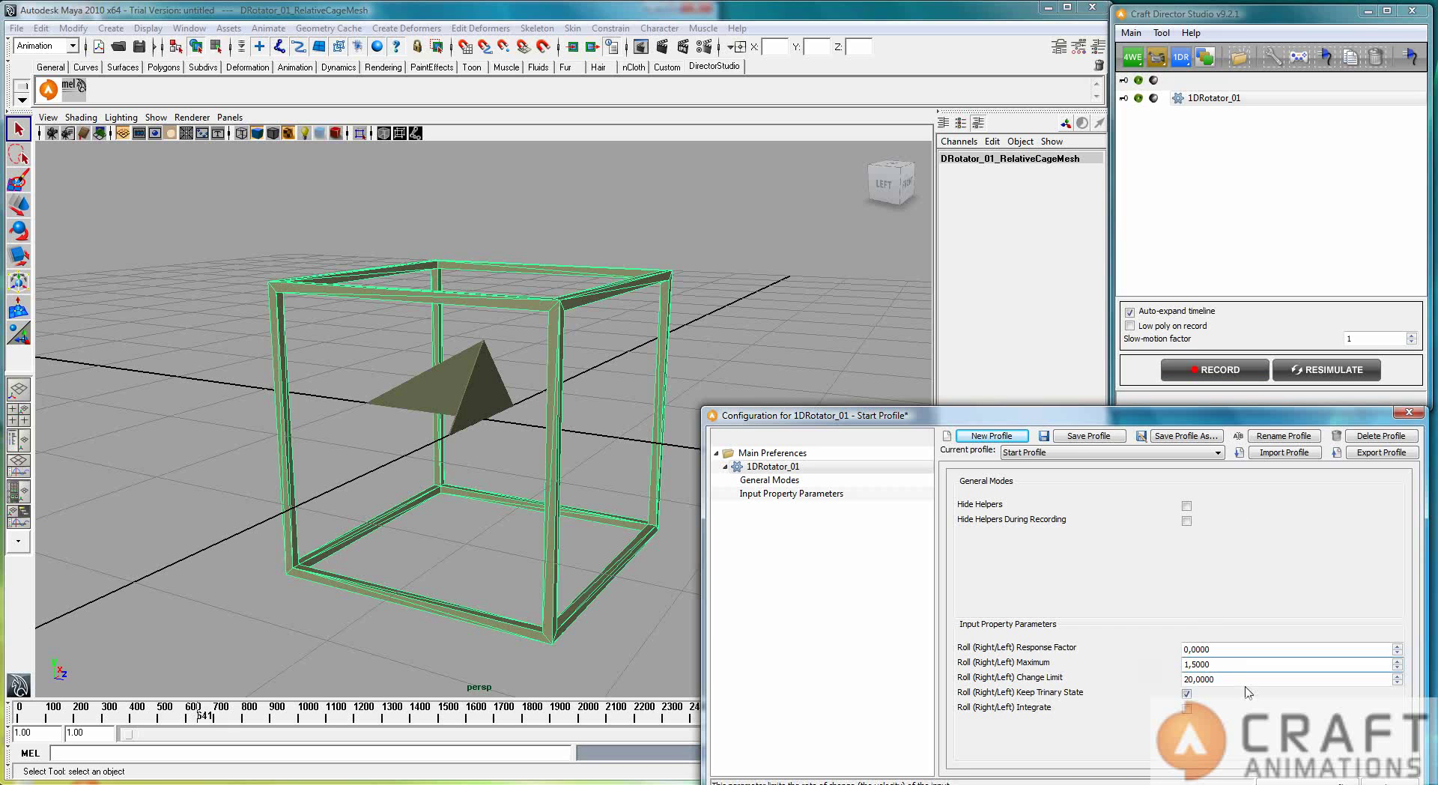
pyautogui.doubleClick(1184, 679)
pyautogui.write('0')
pyautogui.click(1221, 661)
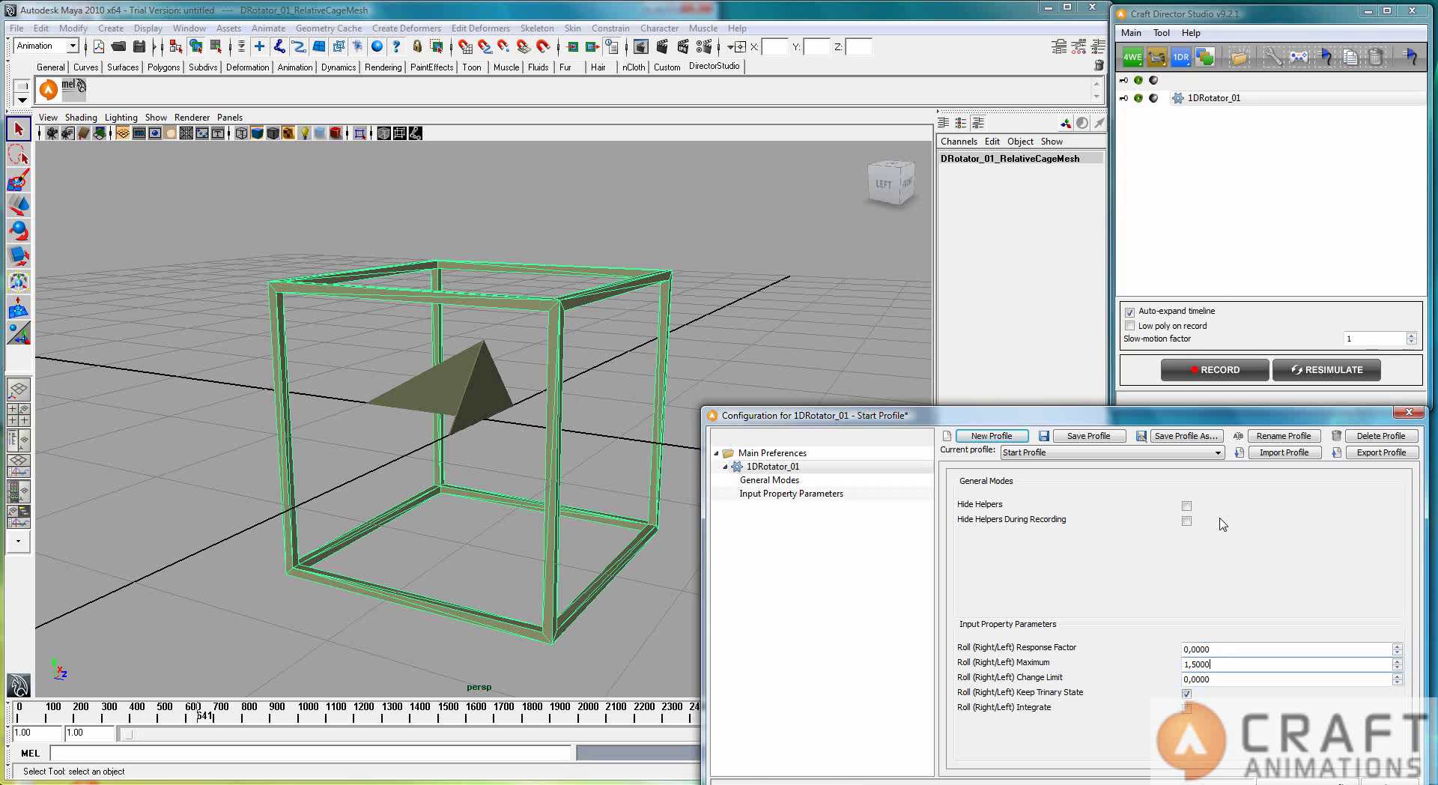
pyautogui.click(1223, 372)
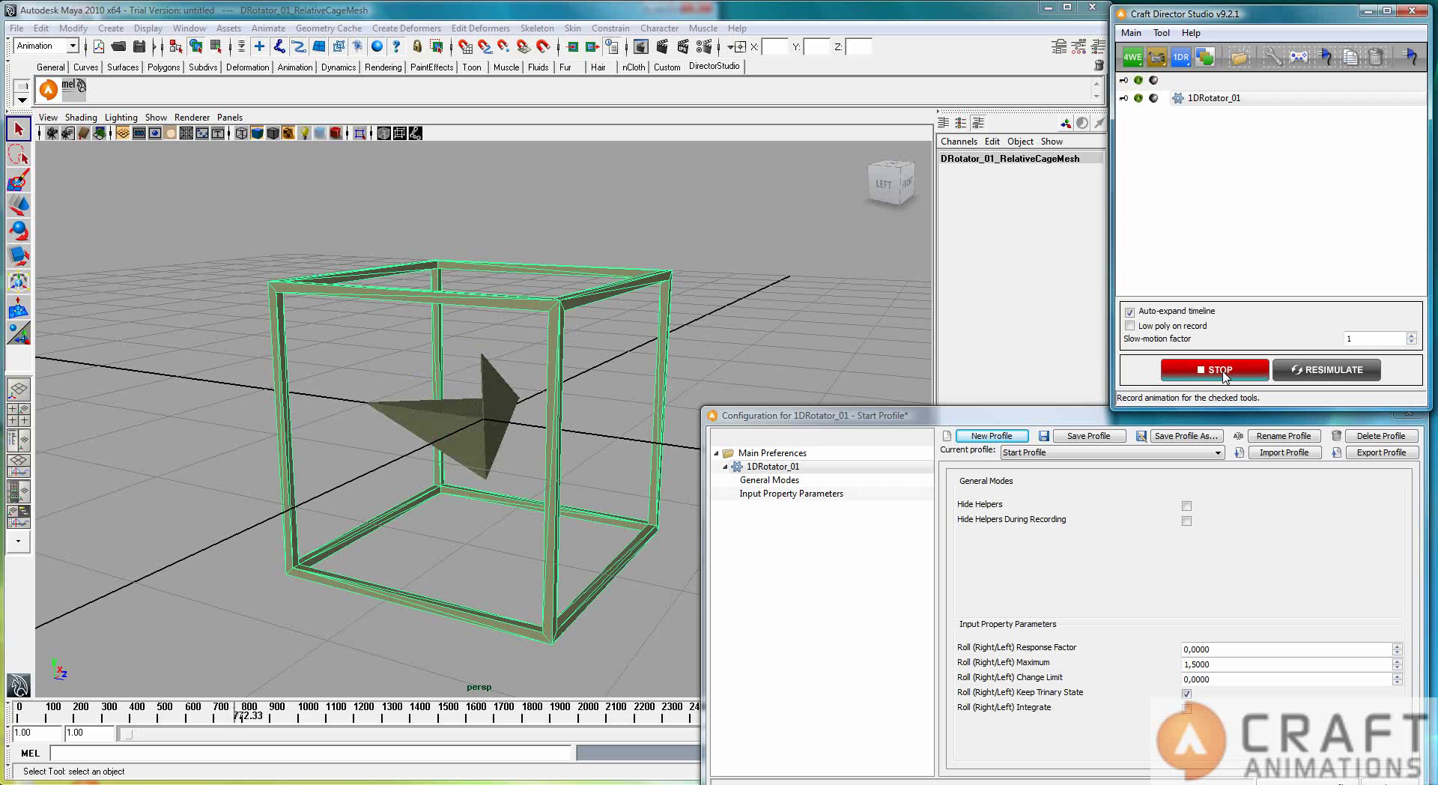
pyautogui.click(1225, 374)
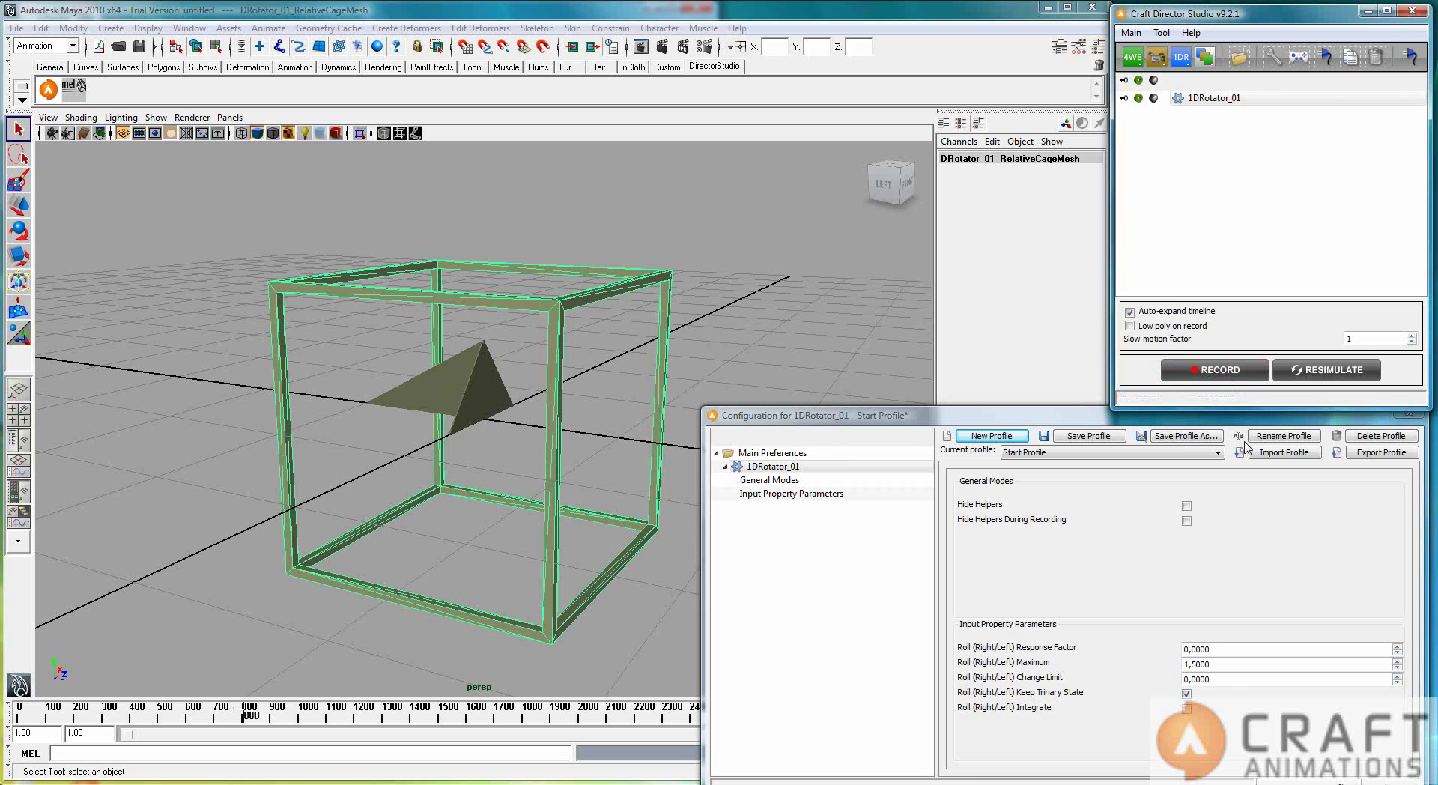
# Step: Set Roll Change Limit to 0,3 and start a new recording take
pyautogui.doubleClick(1230, 680)
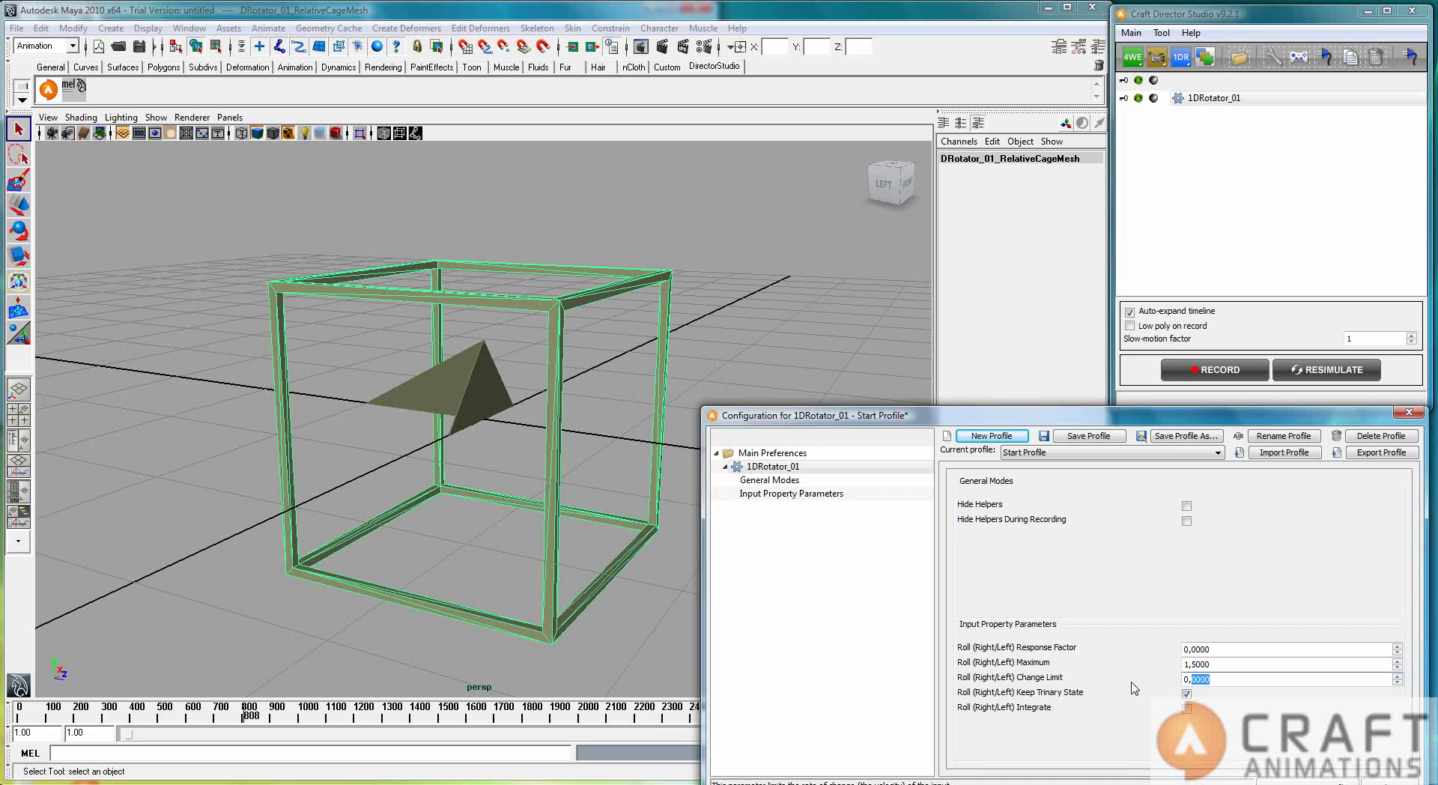
pyautogui.write('3')
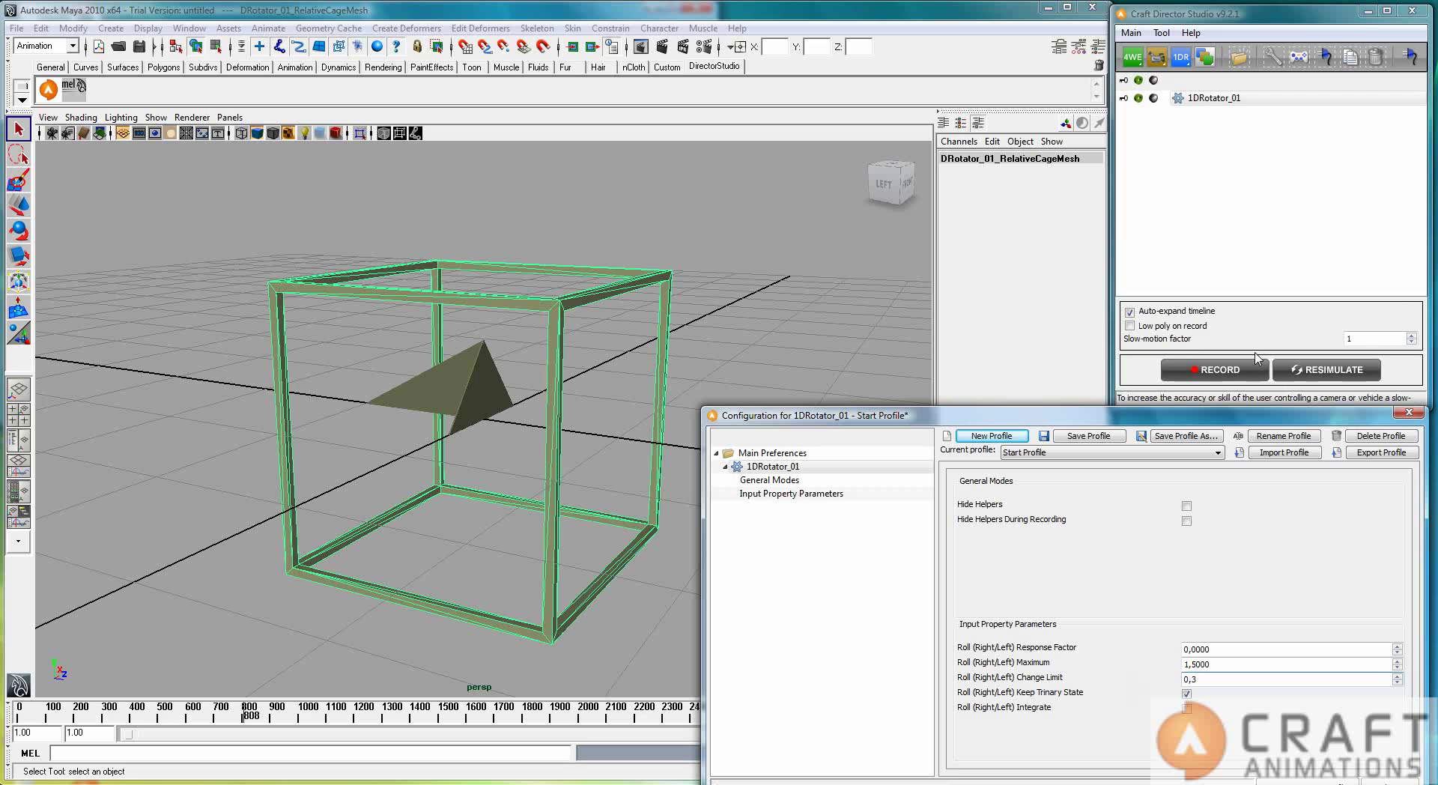
pyautogui.click(1237, 378)
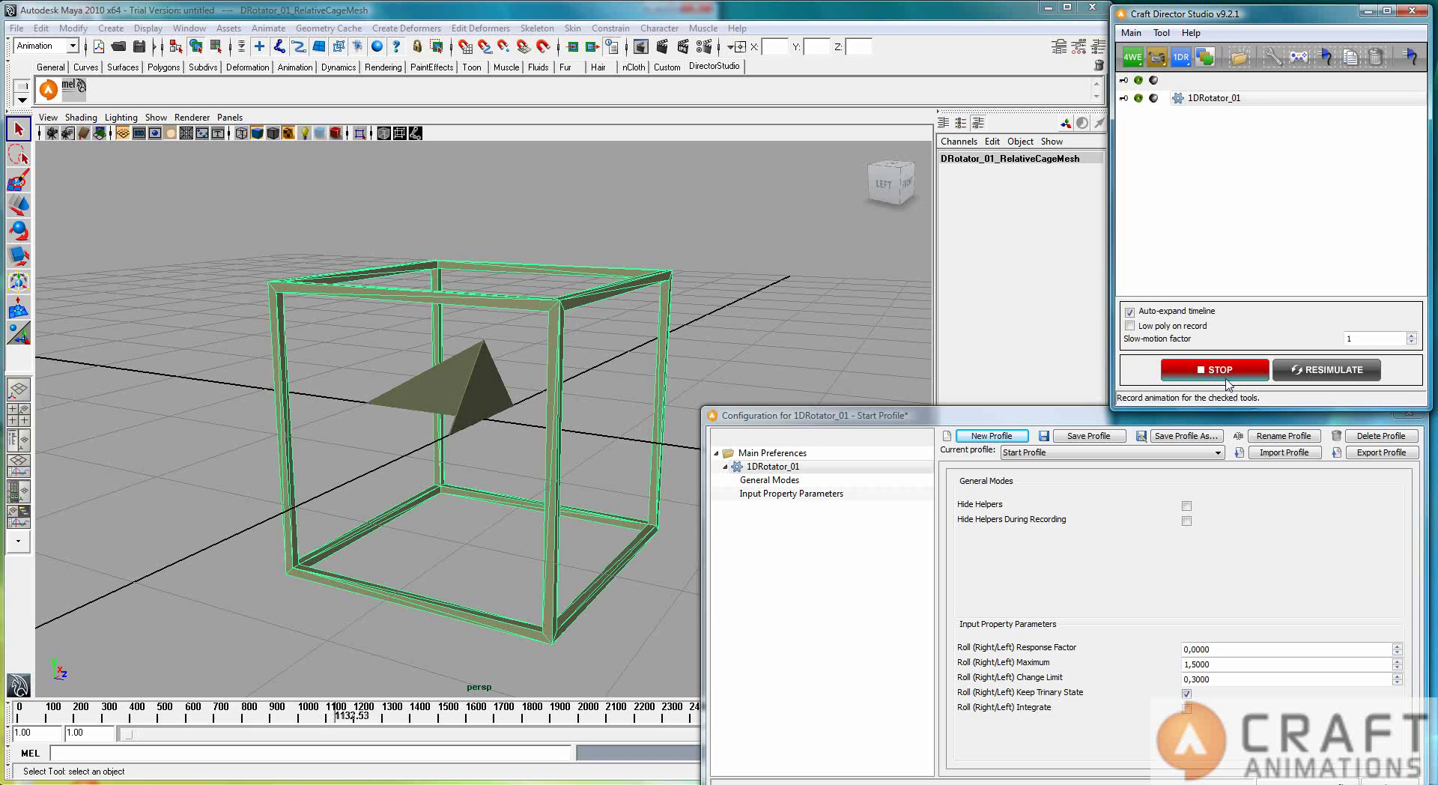
# Step: Stop recording, reset Change Limit to 0, untick Keep Trinary State, and record again
pyautogui.click(1229, 383)
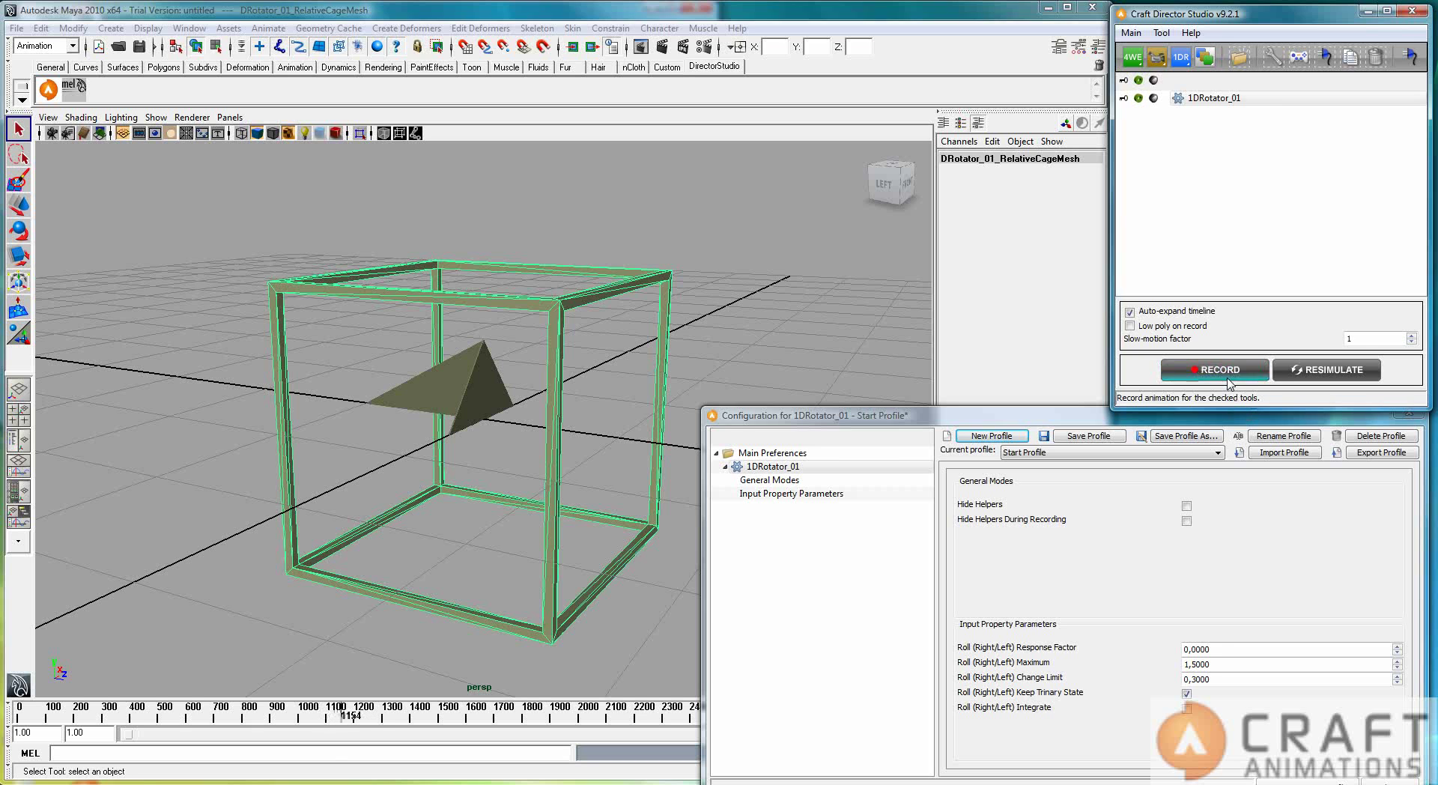
pyautogui.click(1194, 679)
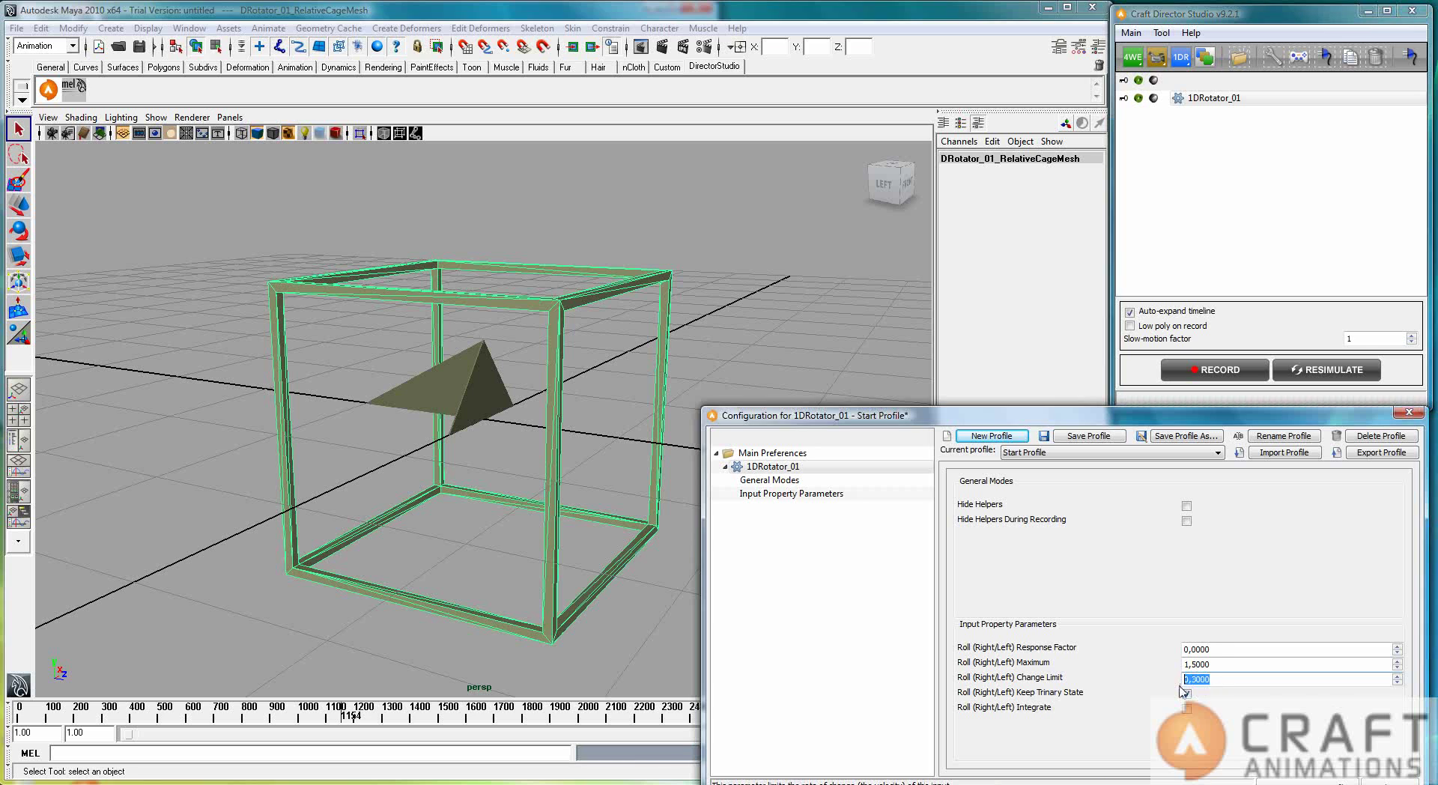
pyautogui.write('0')
pyautogui.click(1186, 694)
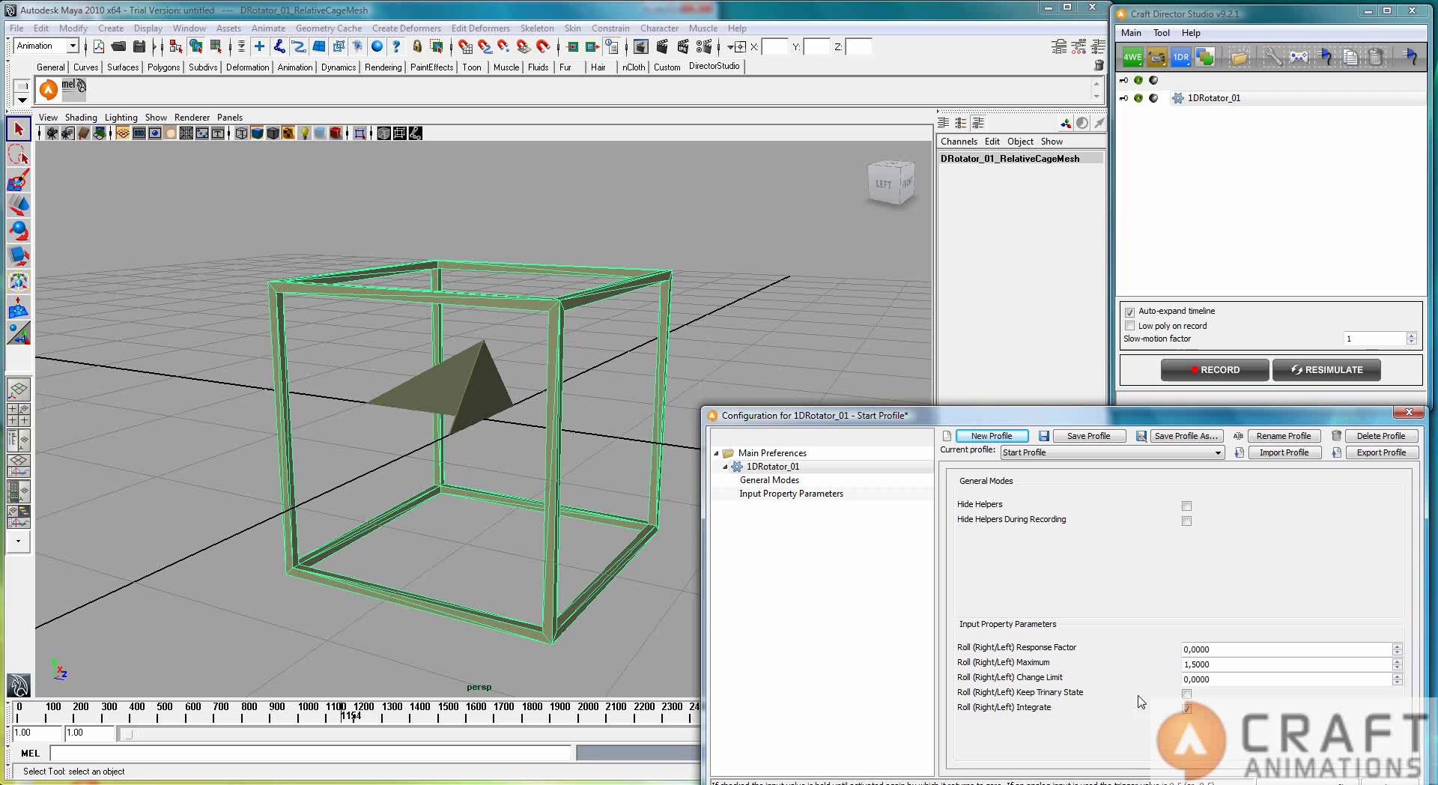
pyautogui.click(1249, 372)
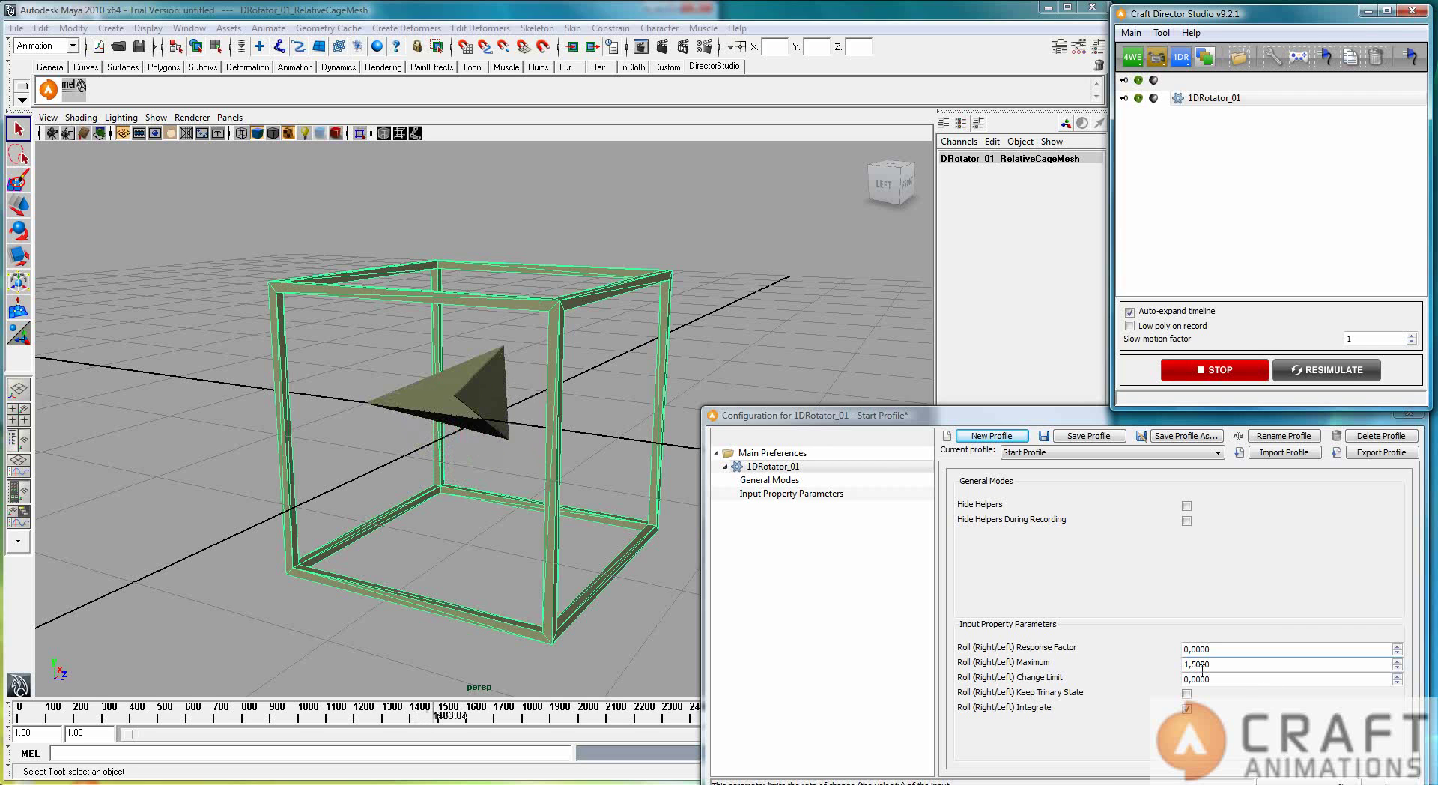
# Step: Stop recording, rewind to frame 1, and move the cage up to Translate Y 1.178
pyautogui.click(1221, 374)
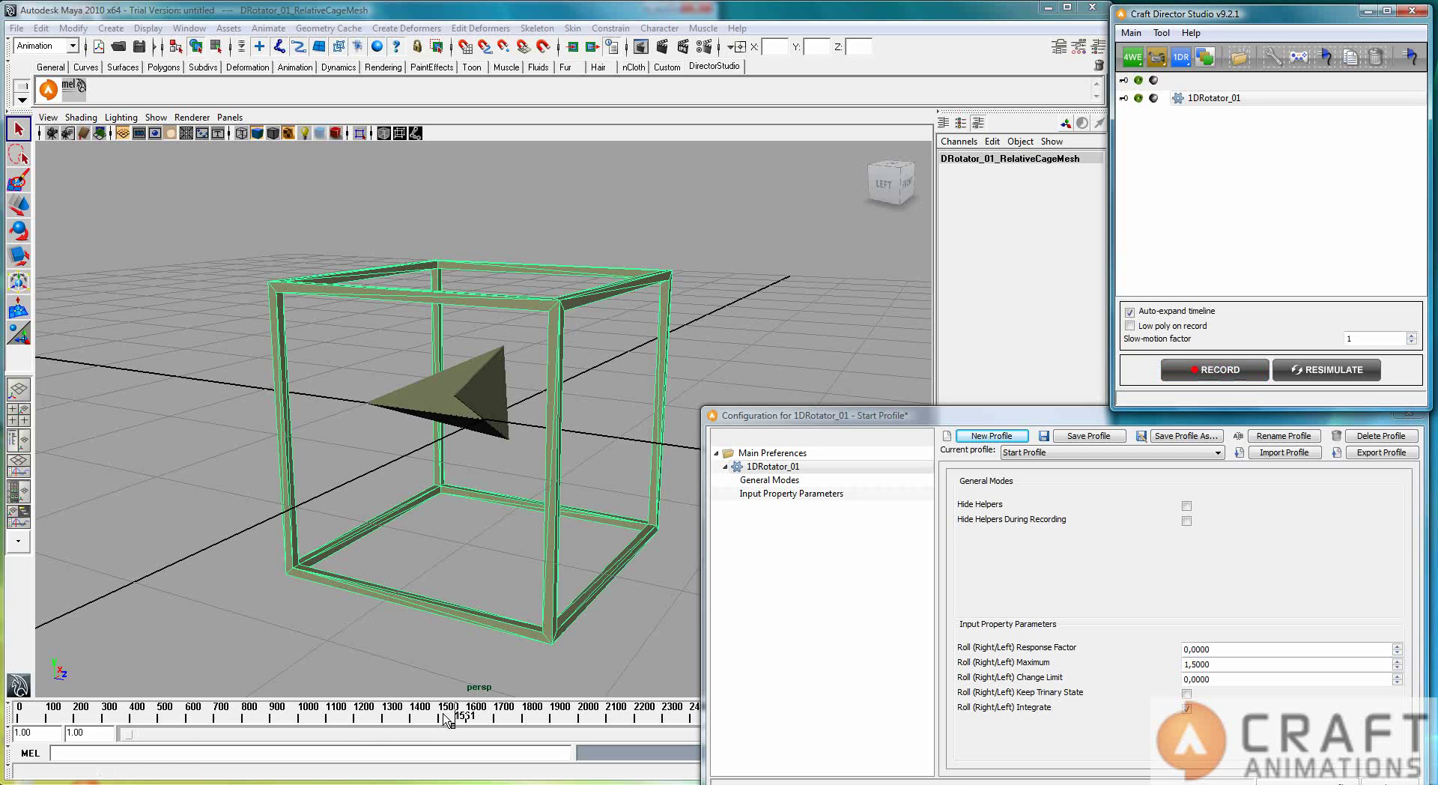
pyautogui.moveTo(453, 720); pyautogui.dragTo(18, 718)
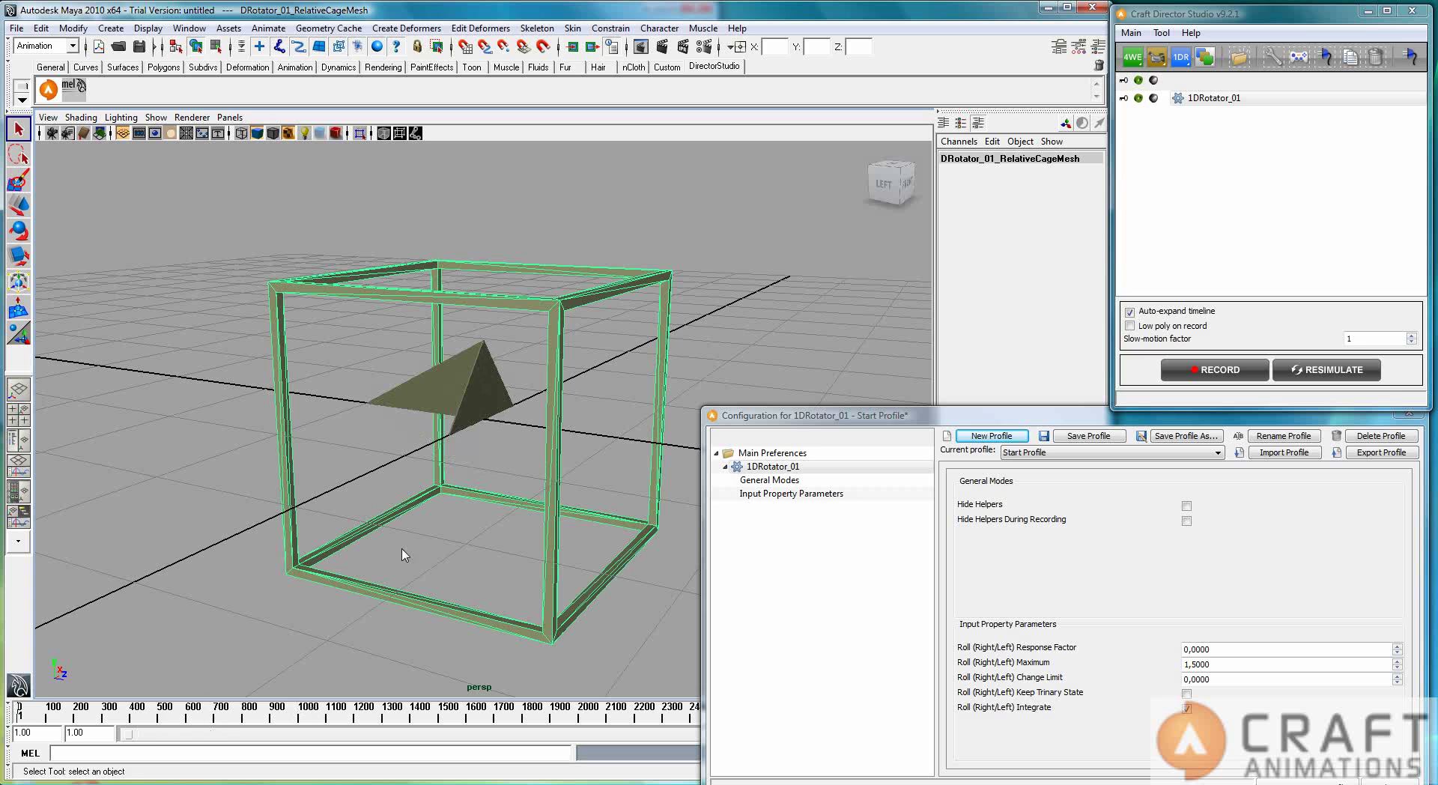
pyautogui.keyDown('alt'); pyautogui.moveTo(439, 556); pyautogui.dragTo(592, 535); pyautogui.keyUp('alt')
pyautogui.keyDown('alt'); pyautogui.moveTo(592, 534); pyautogui.dragTo(424, 491, button='right'); pyautogui.keyUp('alt')
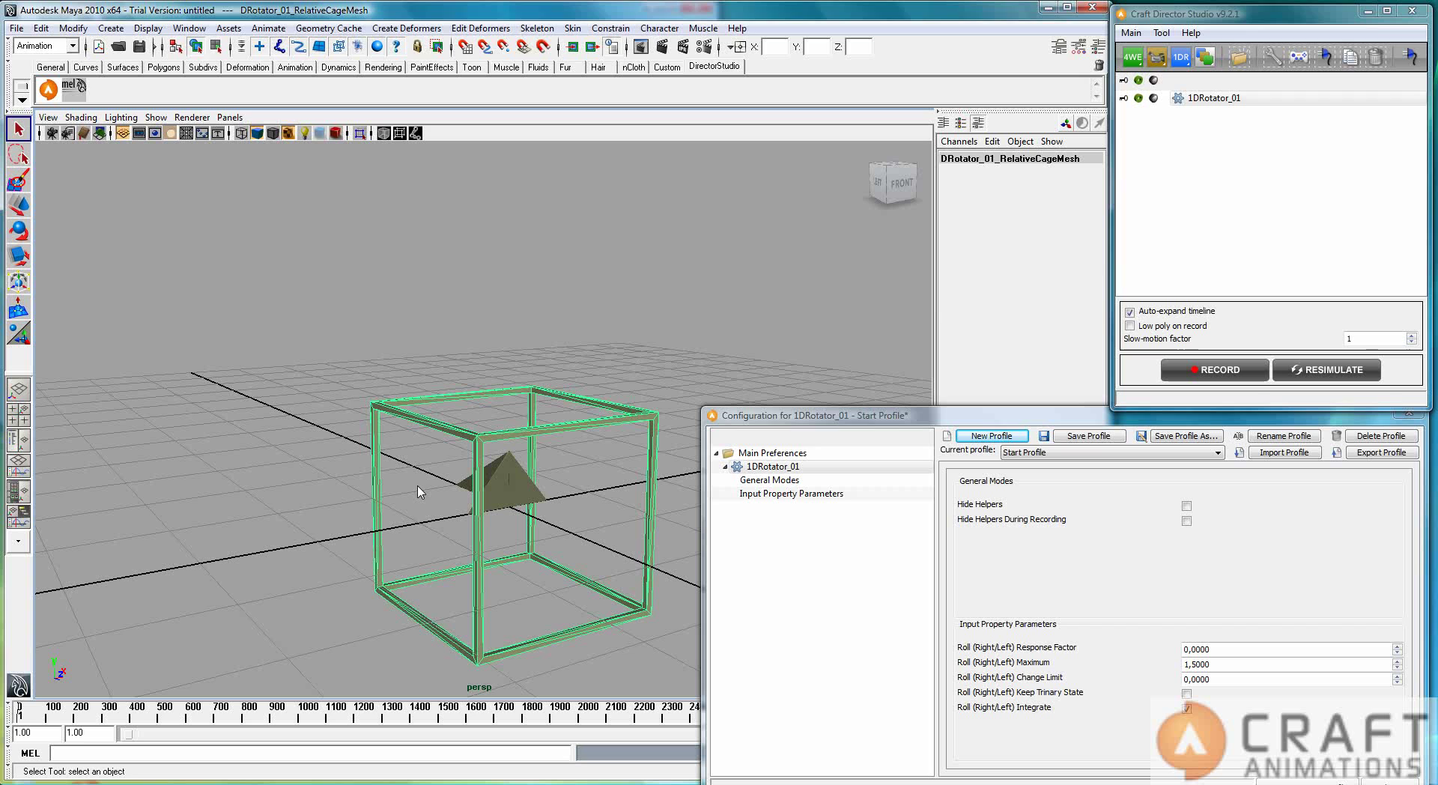
pyautogui.click(389, 444)
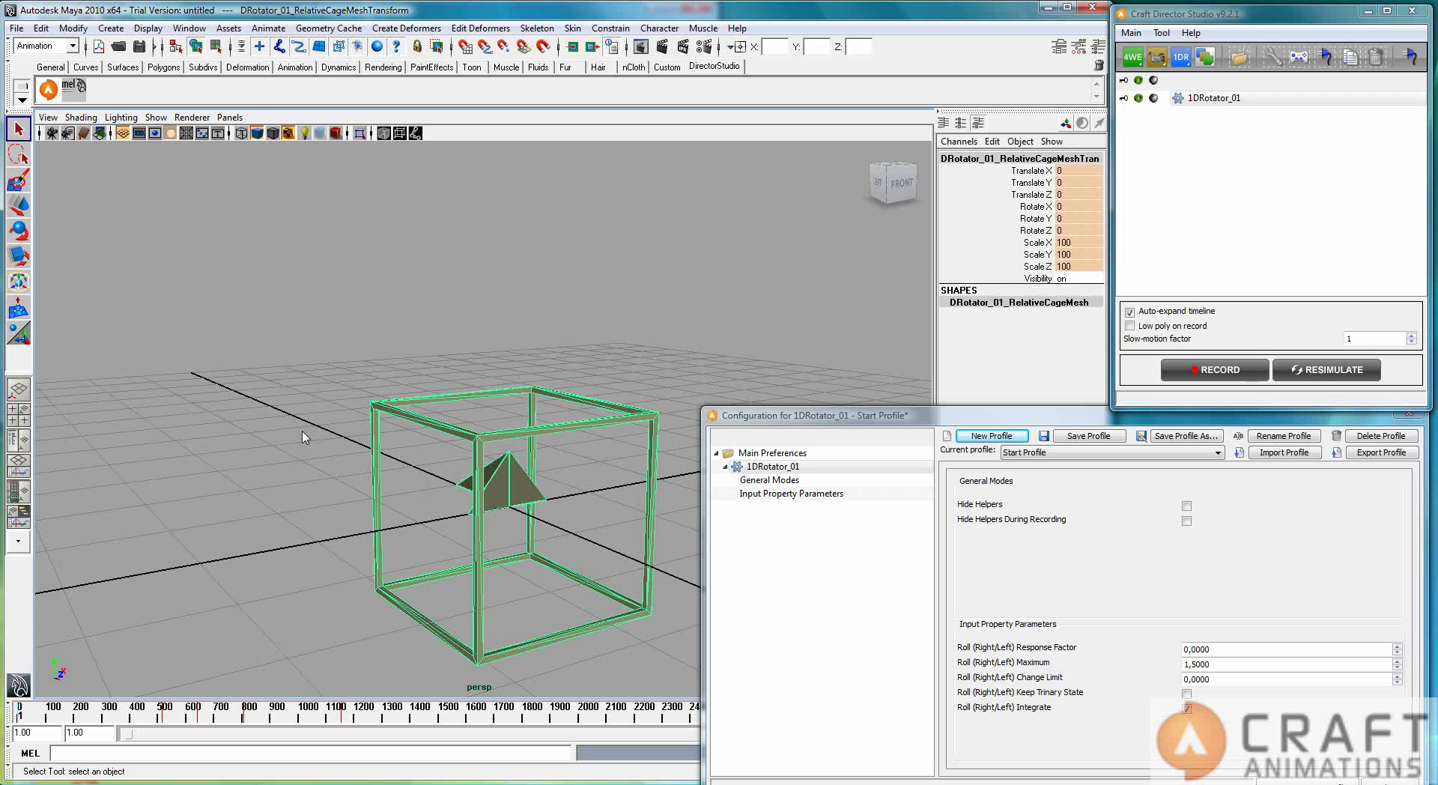
pyautogui.press('w')
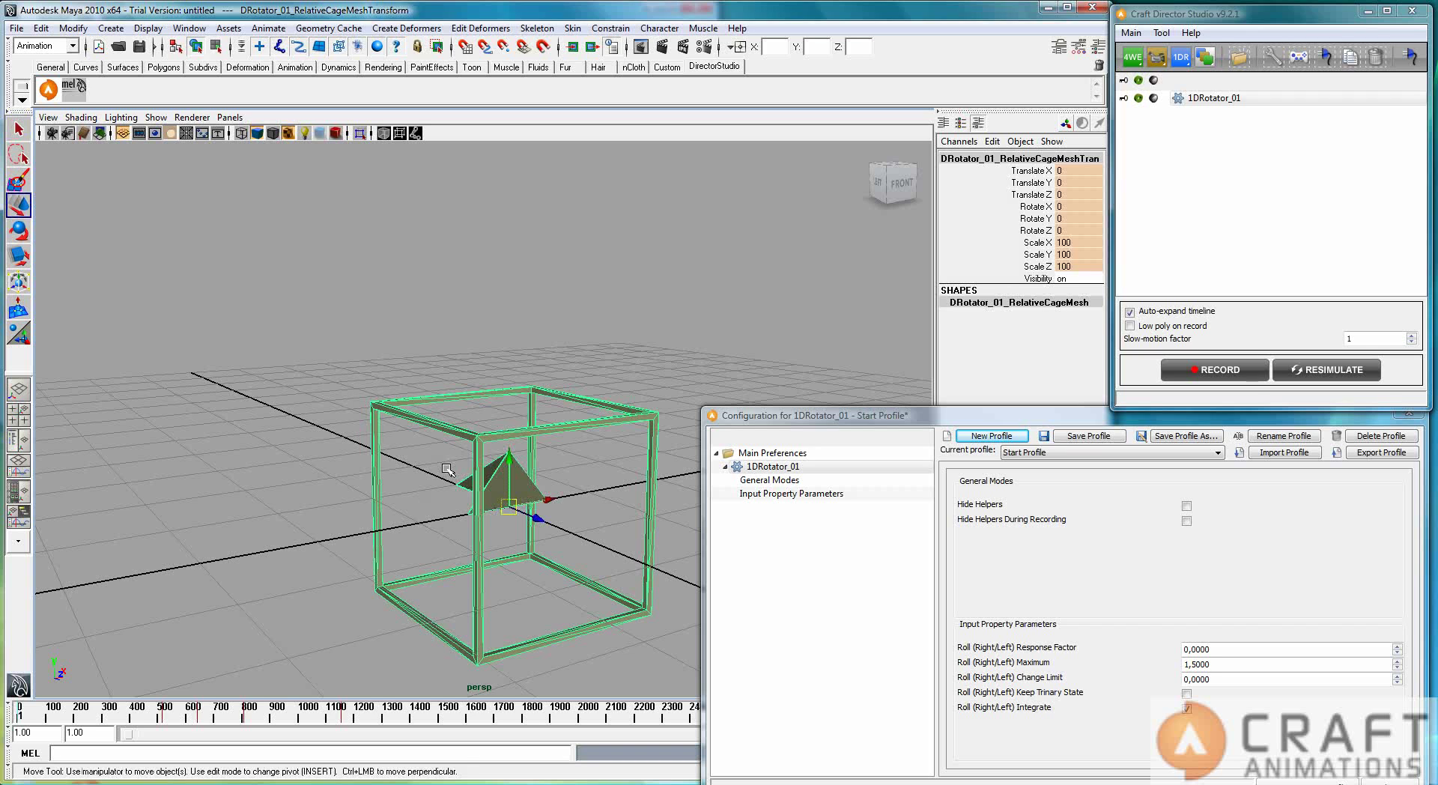
pyautogui.moveTo(513, 470)
pyautogui.mouseDown()
pyautogui.moveTo(524, 288)
pyautogui.moveTo(524, 480)
pyautogui.moveTo(533, 224)
pyautogui.moveTo(575, 465)
pyautogui.moveTo(506, 466)
pyautogui.mouseUp()
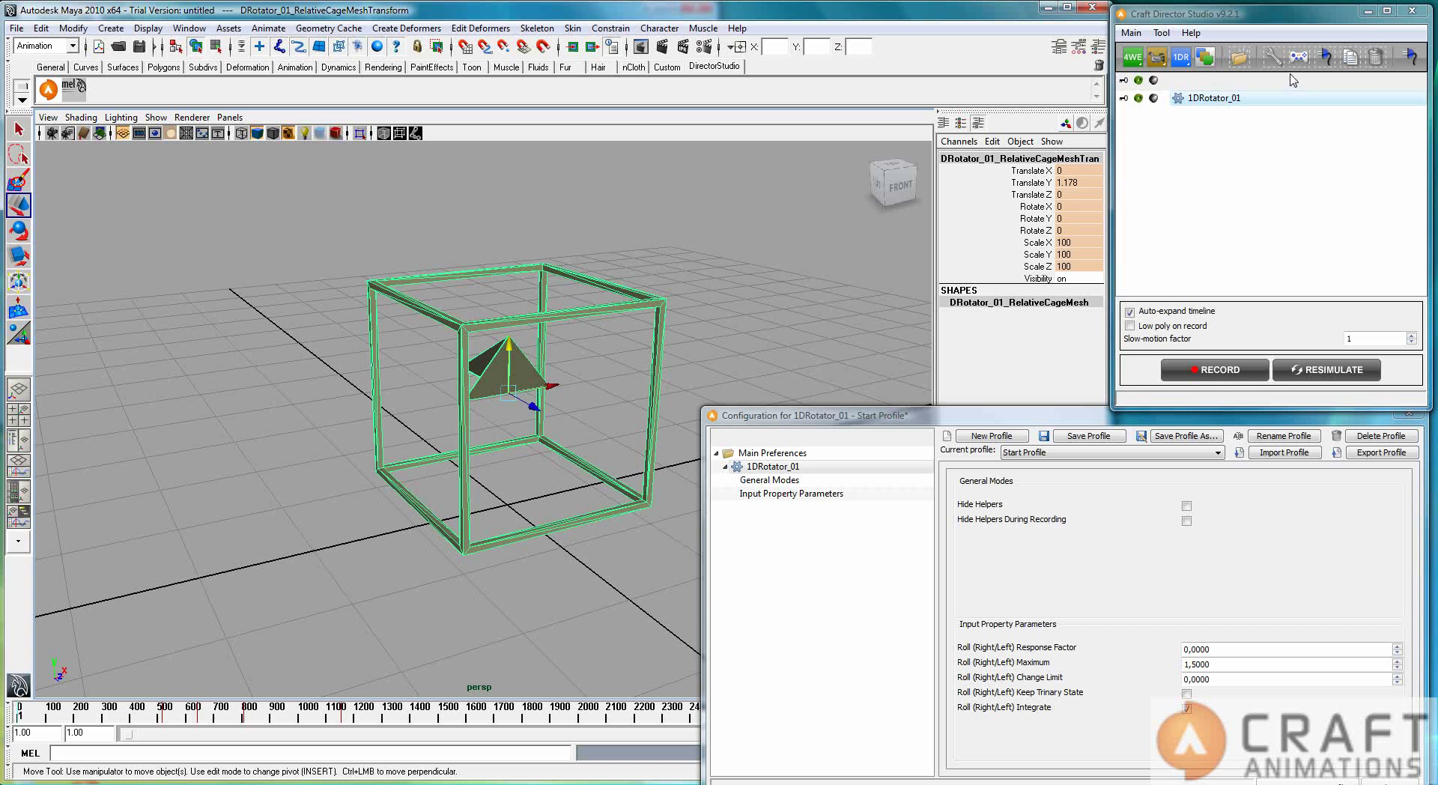
# Step: Delete the 1DRotator, create two 4WheelerExt cars, and delete 4WheelerExt_01
pyautogui.click(1375, 57)
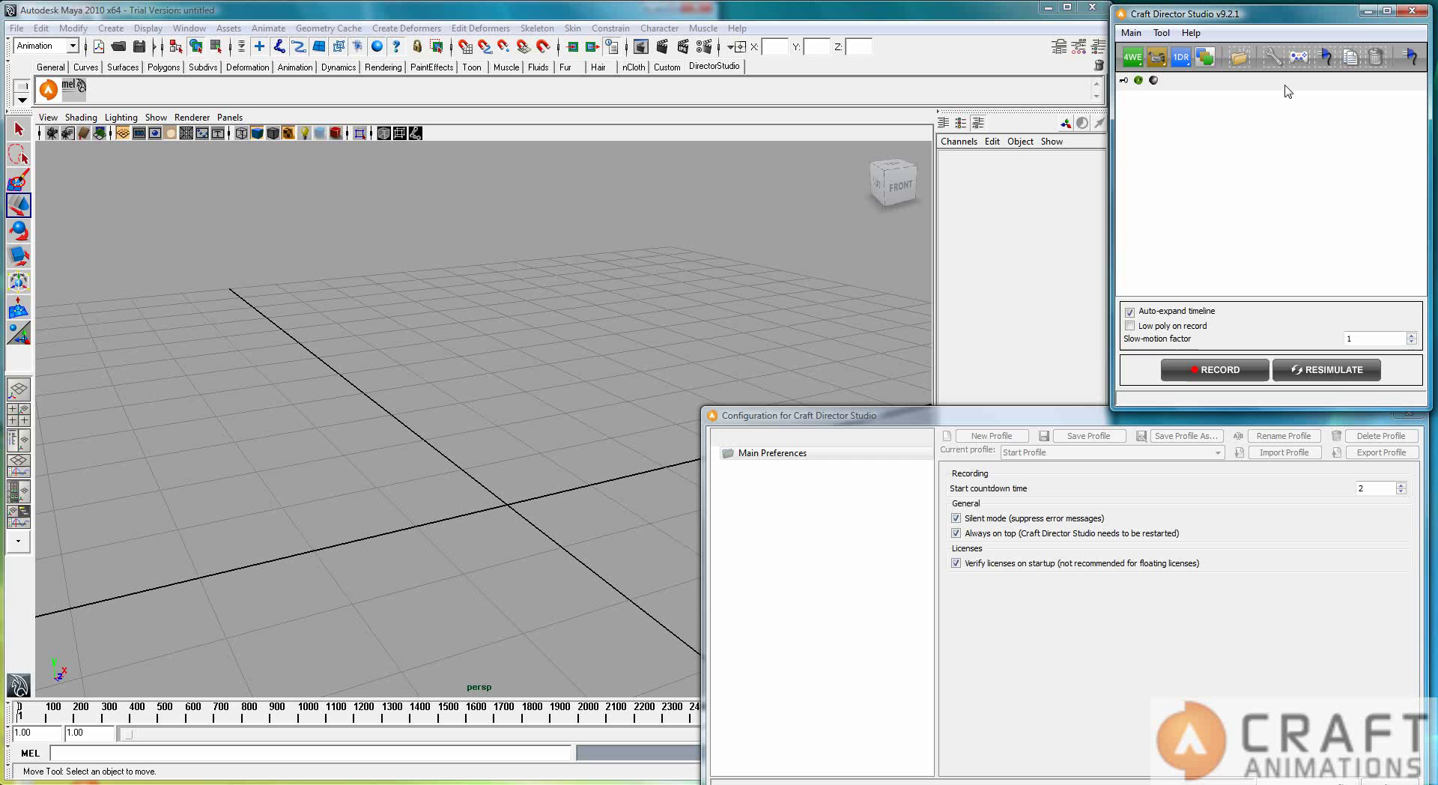
pyautogui.click(1132, 60)
pyautogui.click(1139, 58)
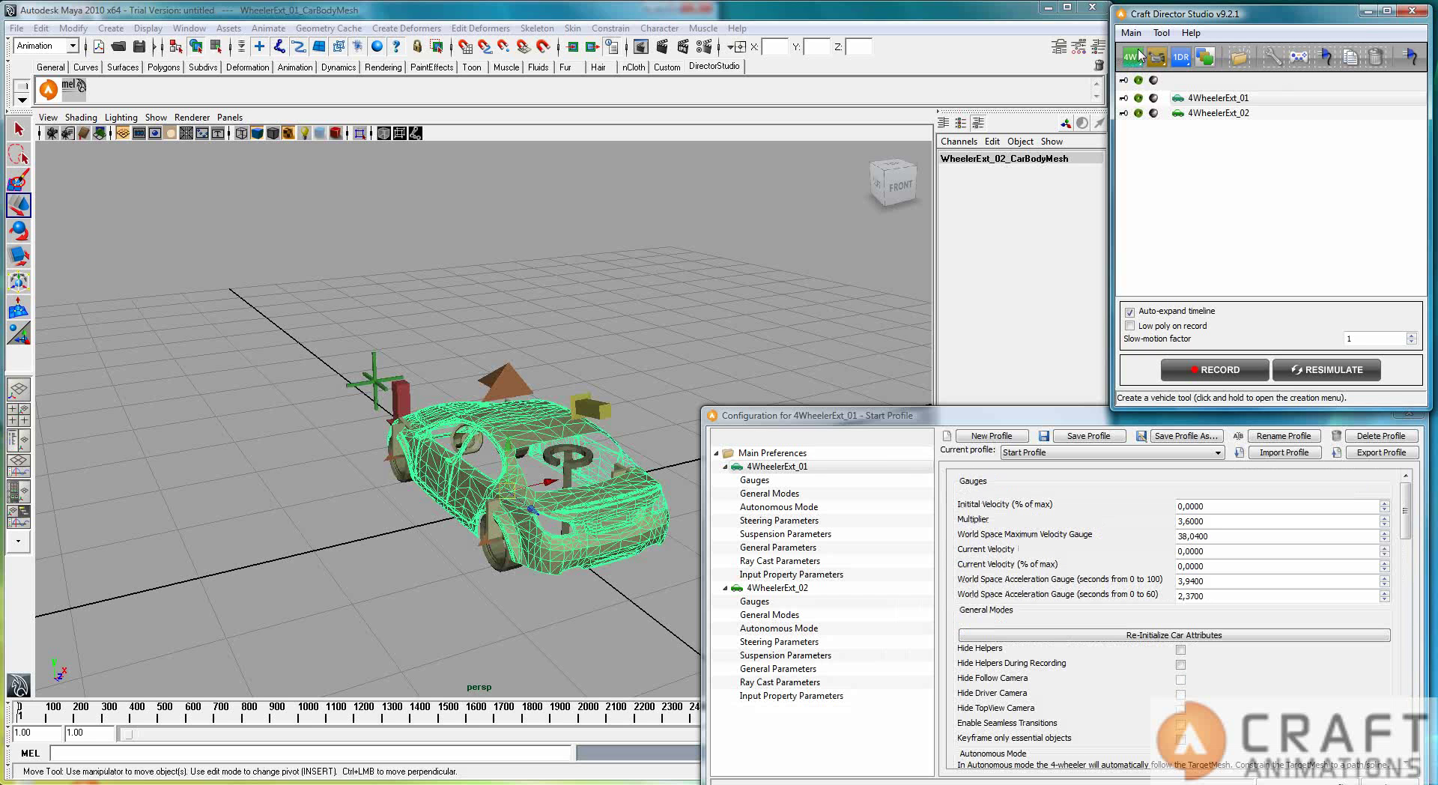
pyautogui.click(1371, 62)
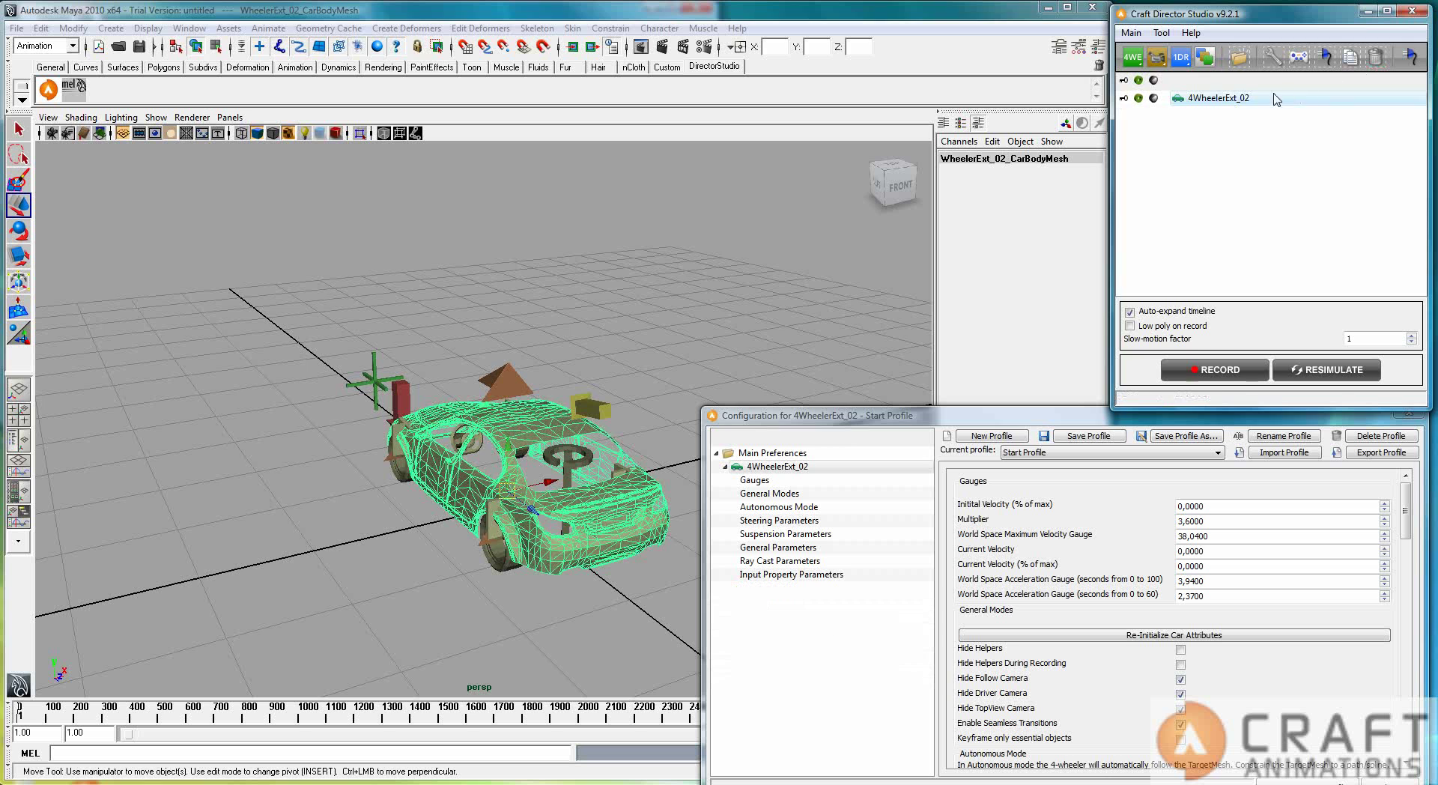
# Step: Add a new 1DRotator_01 and lift its cage above the ground beside the car
pyautogui.click(1187, 62)
pyautogui.keyDown('alt'); pyautogui.moveTo(588, 444); pyautogui.dragTo(522, 442); pyautogui.keyUp('alt')
pyautogui.moveTo(515, 490); pyautogui.dragTo(345, 430)
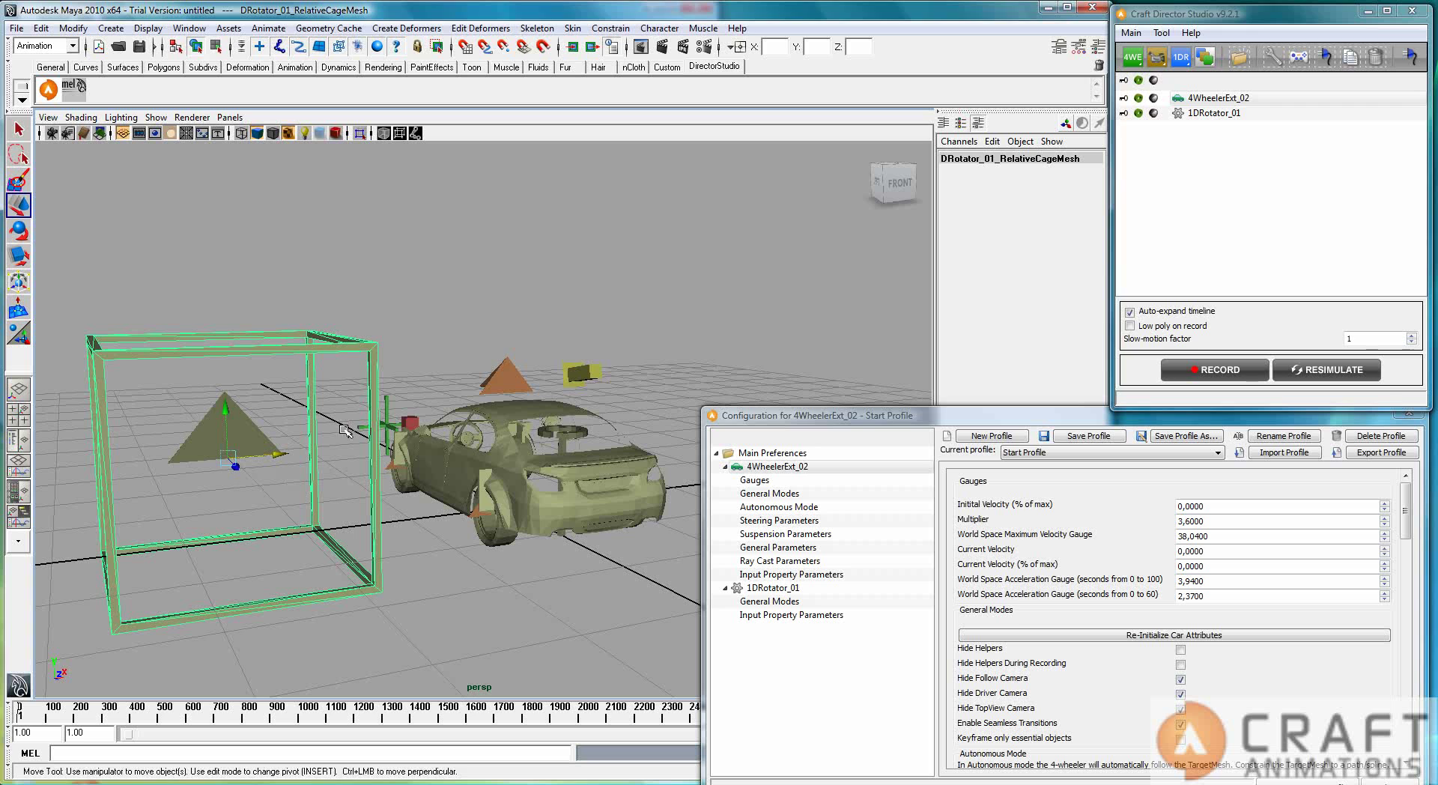
# Step: For 1DRotator_01, edit the Response Factor and set Roll Maximum to 3 and Change Limit to 0
pyautogui.click(1228, 114)
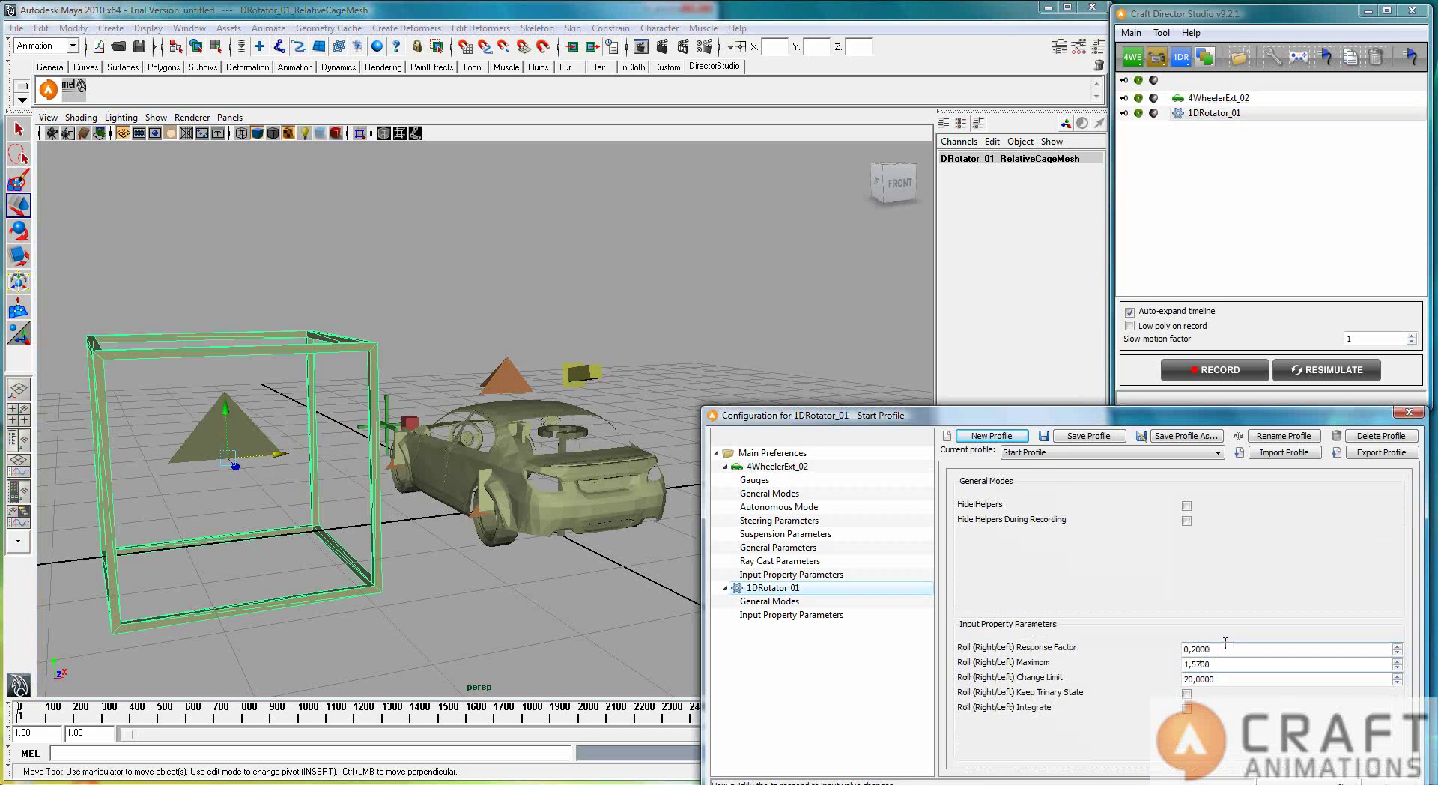
pyautogui.doubleClick(1226, 648)
pyautogui.write('1')
pyautogui.press('Tab')
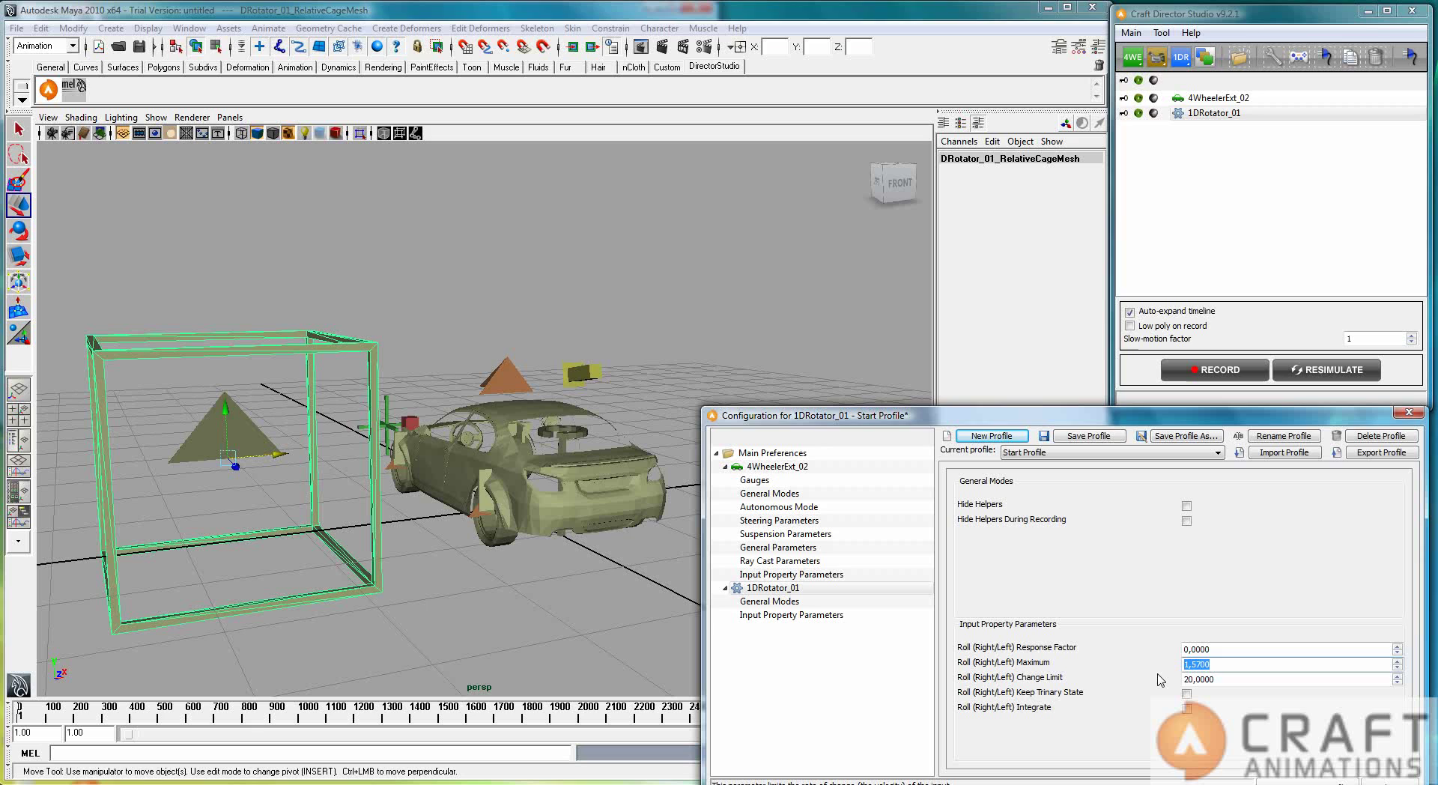
pyautogui.write('3')
pyautogui.click(1203, 679)
pyautogui.doubleClick(1239, 679)
pyautogui.write('0')
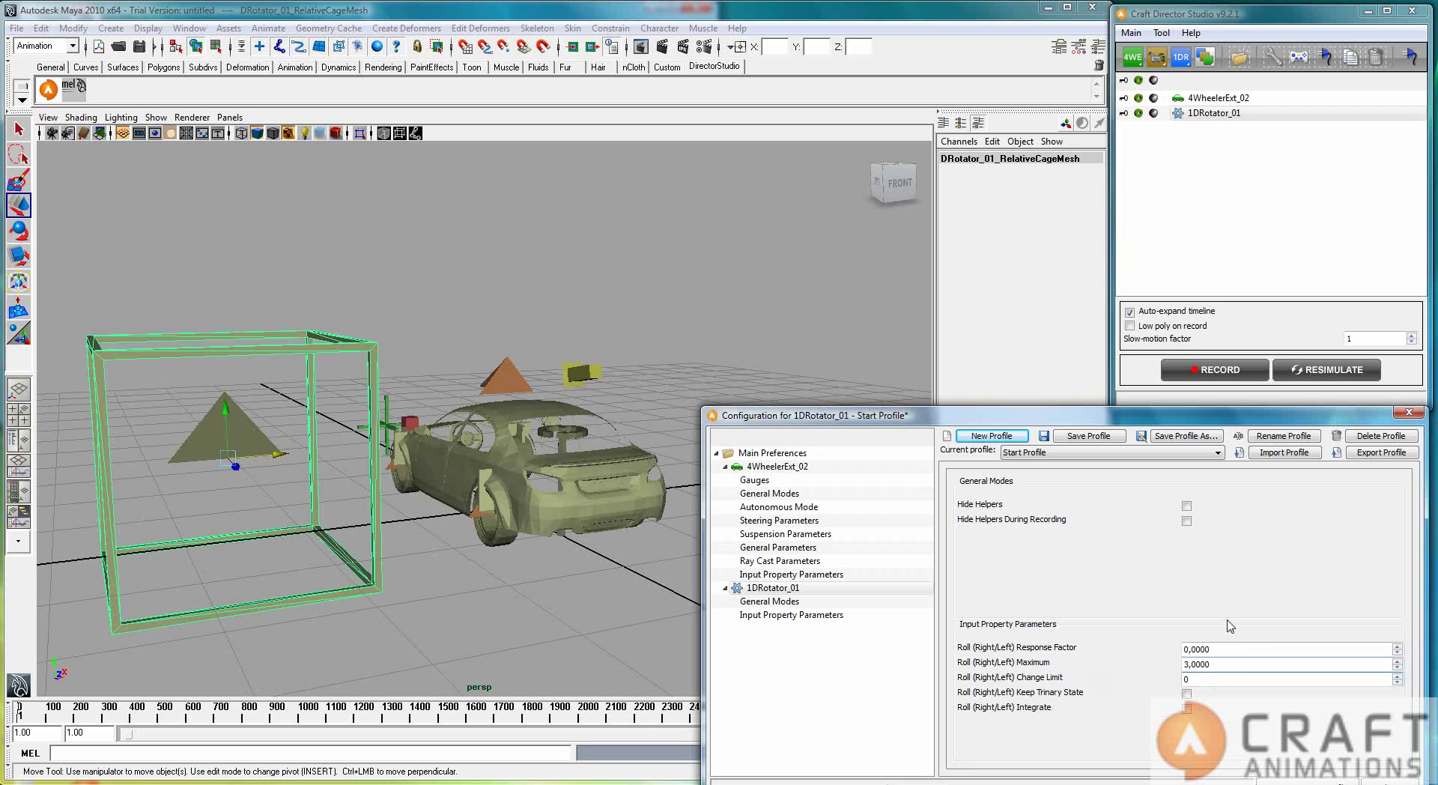
pyautogui.click(1238, 650)
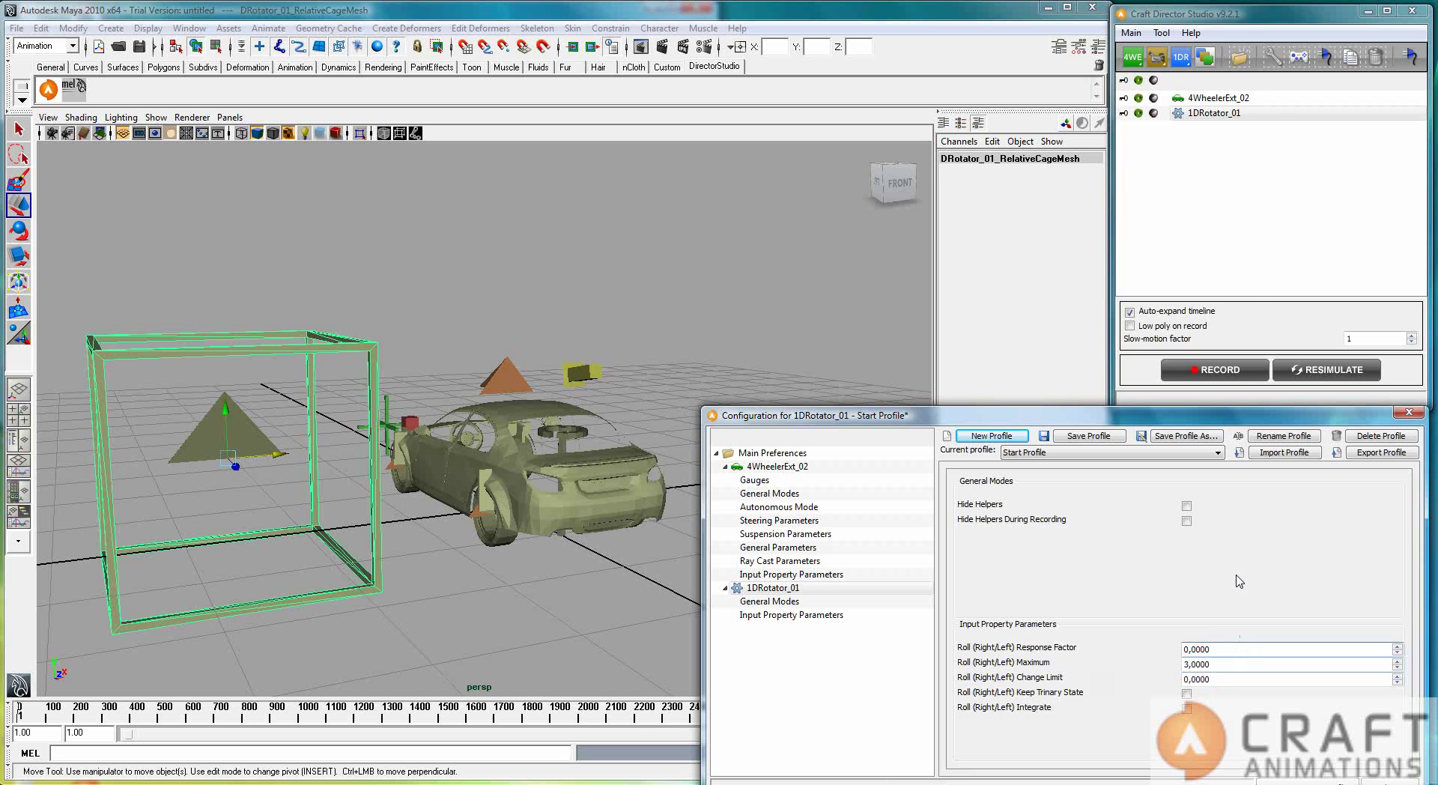
# Step: Drive 1DRotator_01's Roll (Right/Left) from 4WheelerExt_02's Velocity (Percent of Max) and close the Inputs dialog
pyautogui.click(1300, 60)
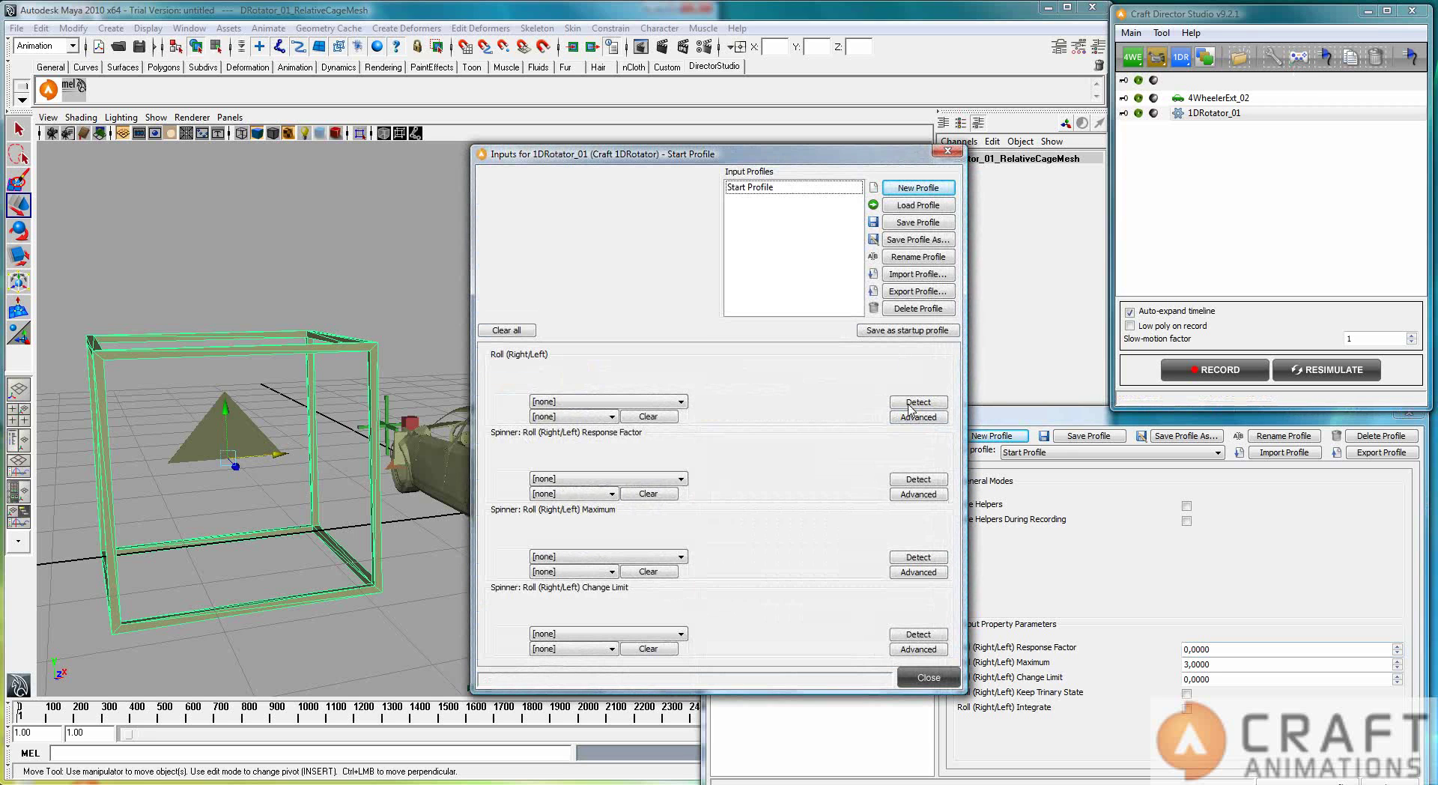
pyautogui.click(672, 403)
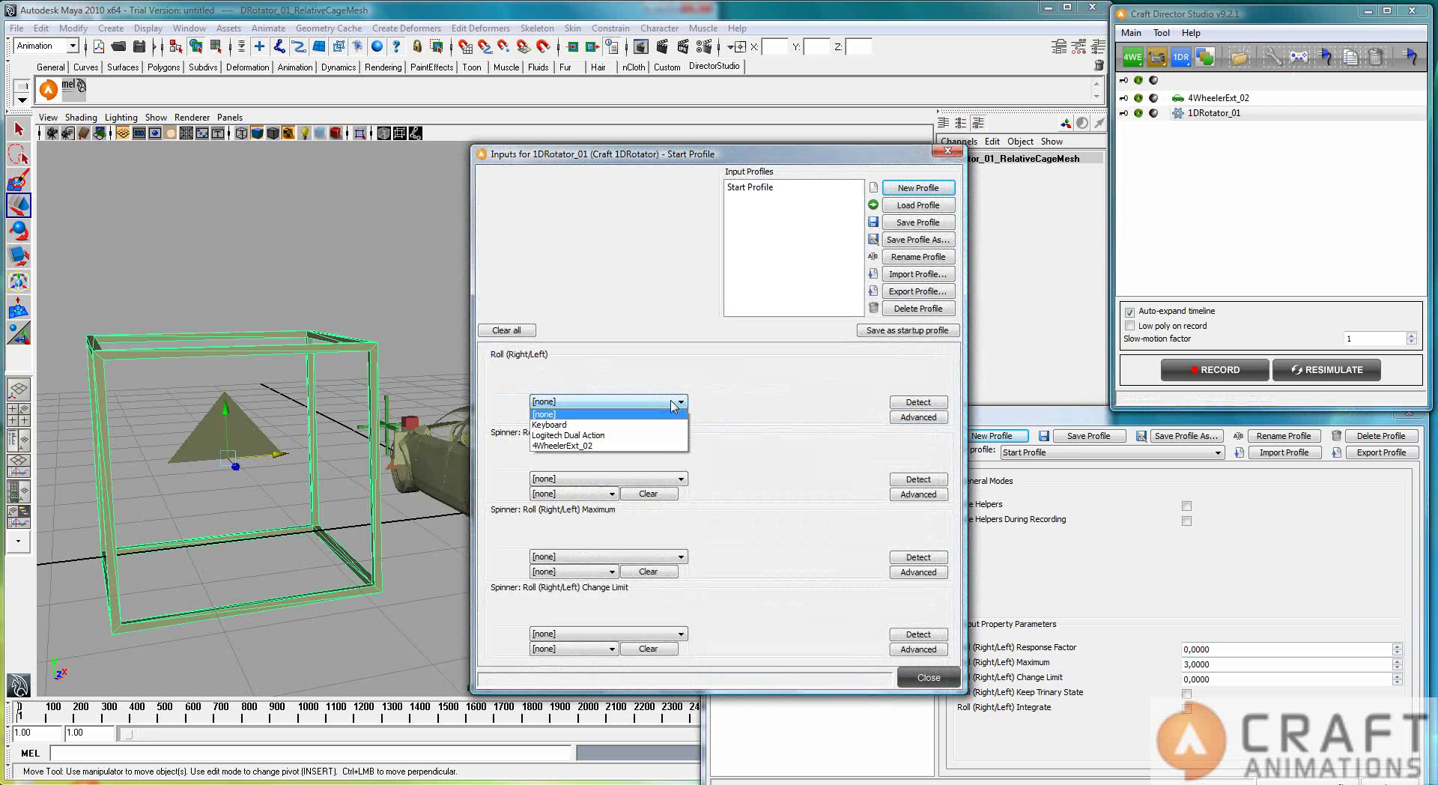
pyautogui.click(651, 451)
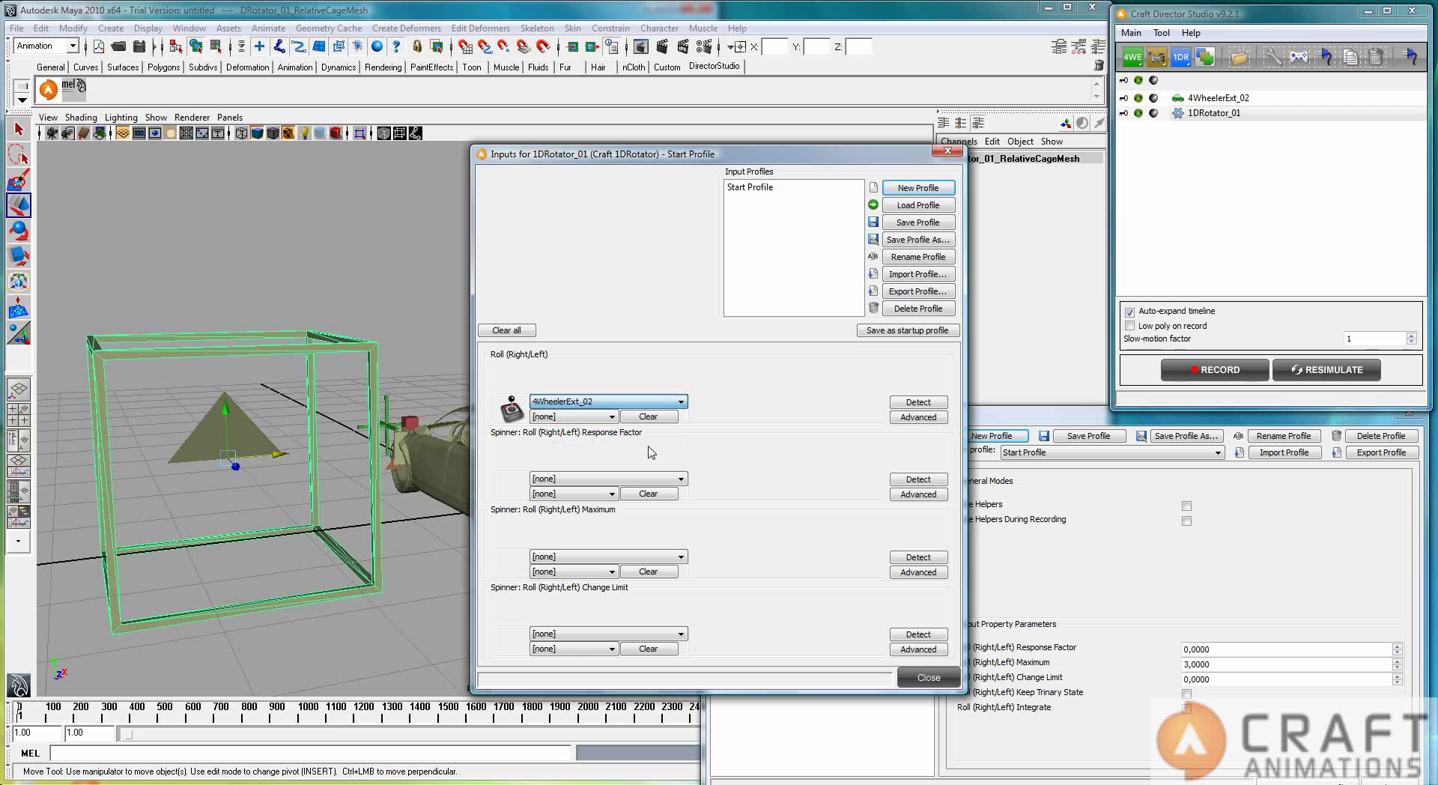
pyautogui.click(612, 418)
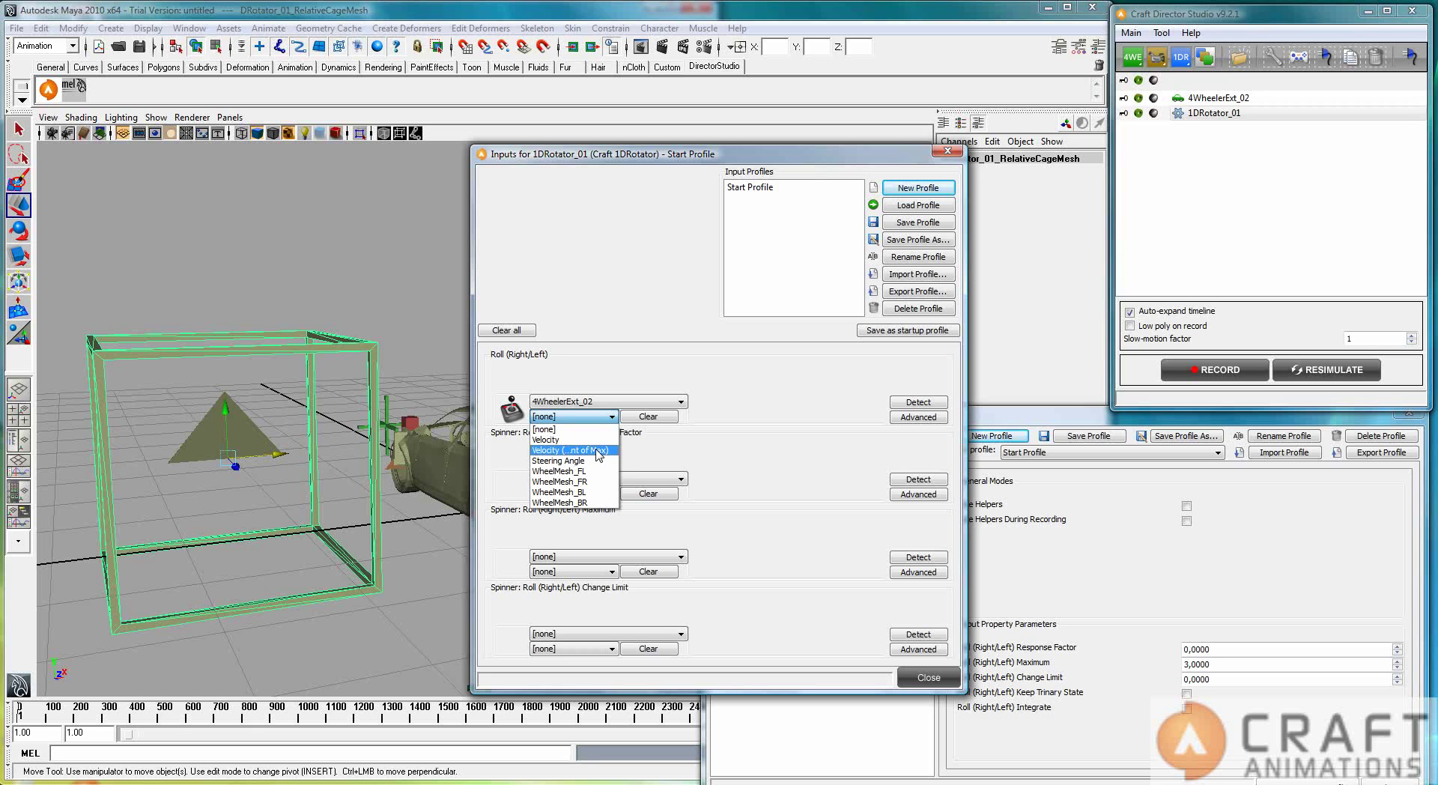
pyautogui.click(597, 450)
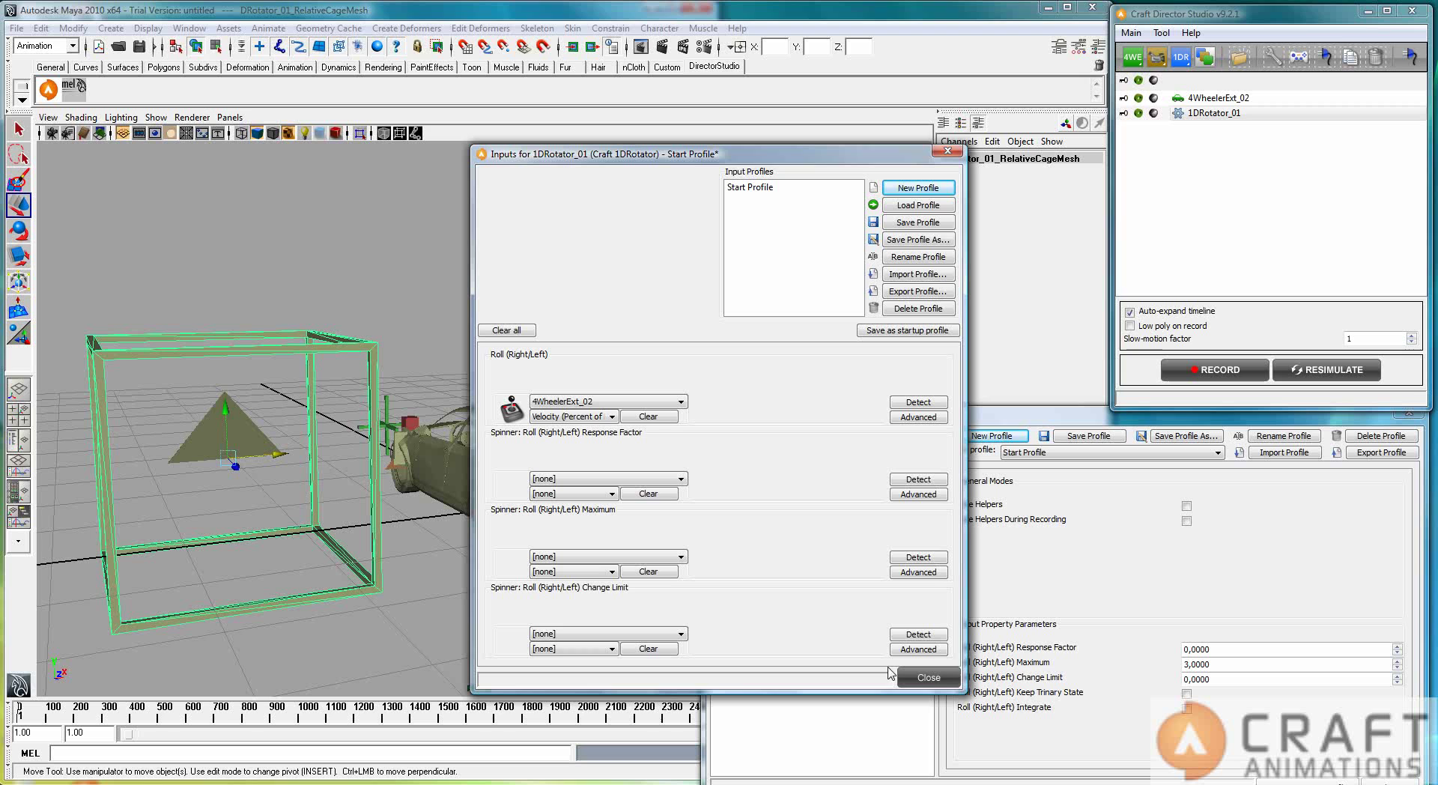
pyautogui.click(930, 678)
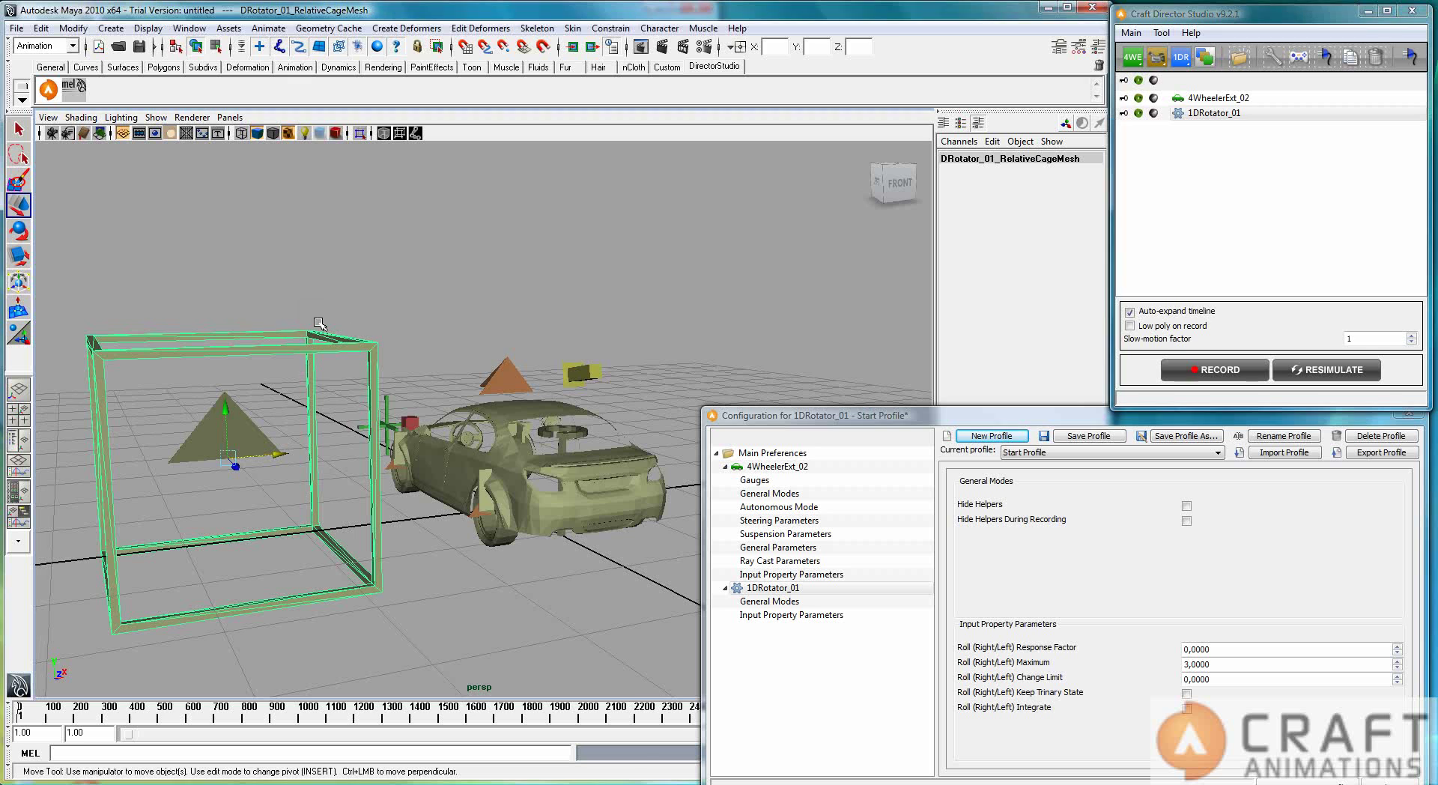
# Step: Rotate the 1DRotator_01 cage to Rotate Z 75.63, undoing the first tilt attempt
pyautogui.click(335, 352)
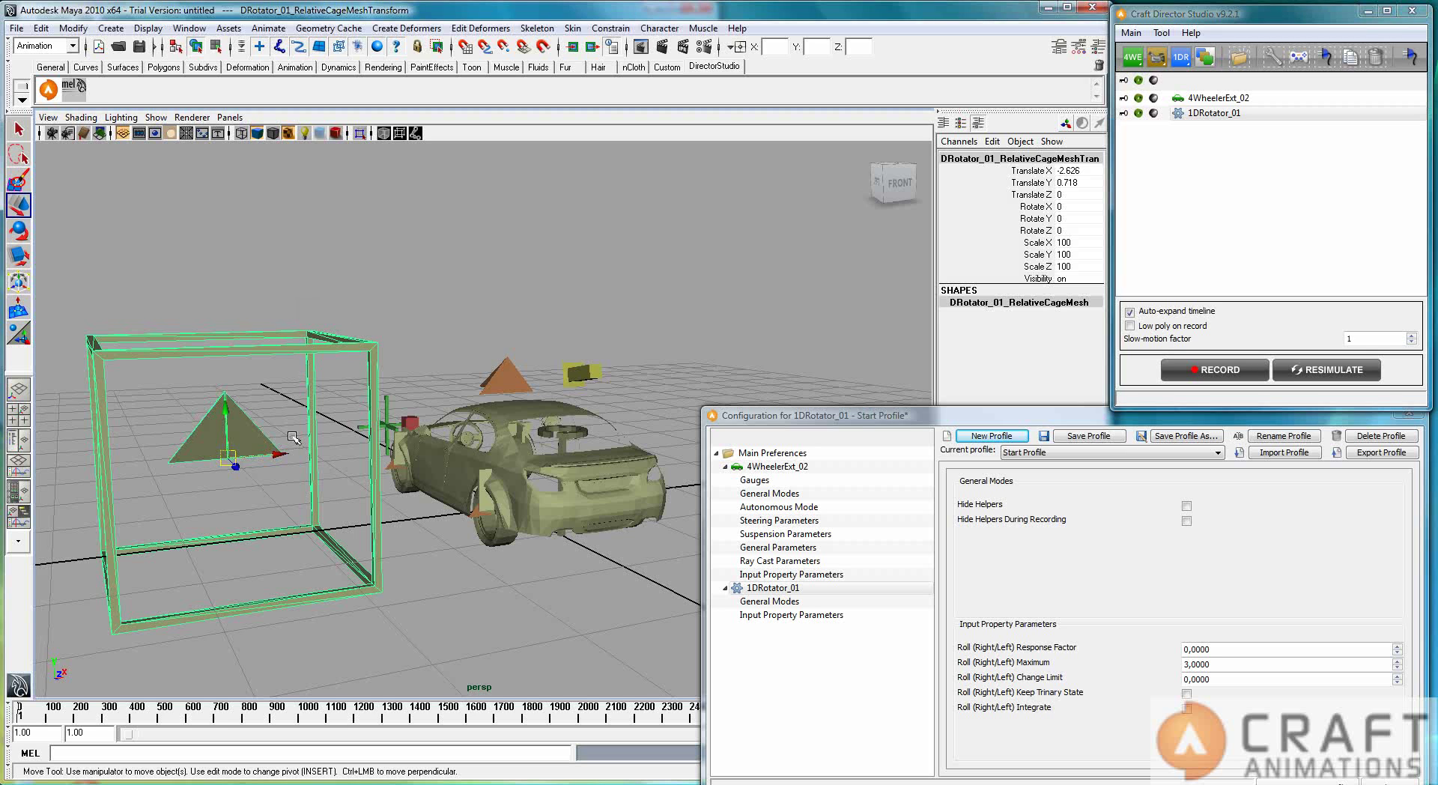
pyautogui.press('e')
pyautogui.moveTo(290, 425); pyautogui.dragTo(199, 363)
pyautogui.hotkey('ctrl', 'z')
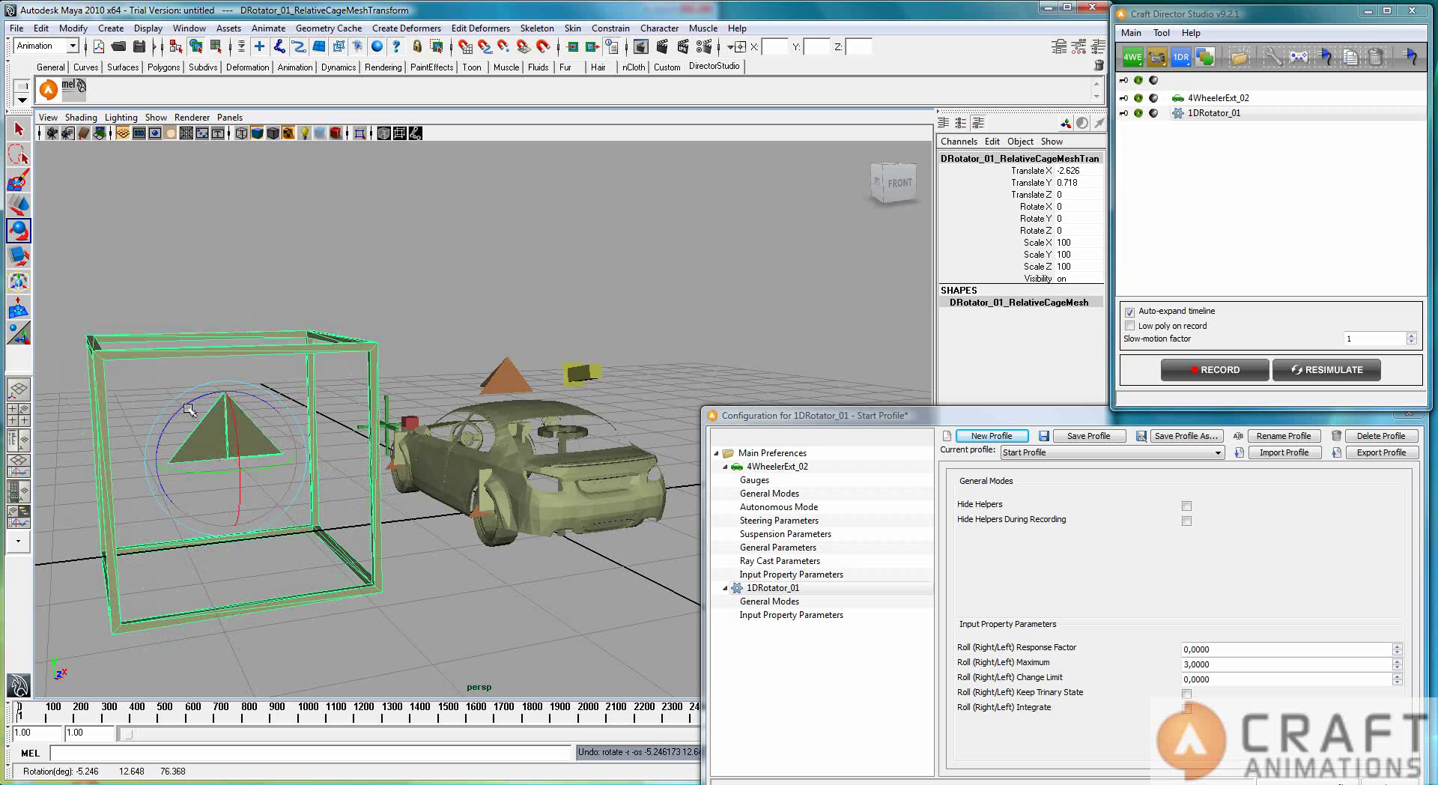
pyautogui.moveTo(189, 410); pyautogui.dragTo(23, 554)
pyautogui.keyDown('alt'); pyautogui.moveTo(414, 595); pyautogui.dragTo(355, 567); pyautogui.keyUp('alt')
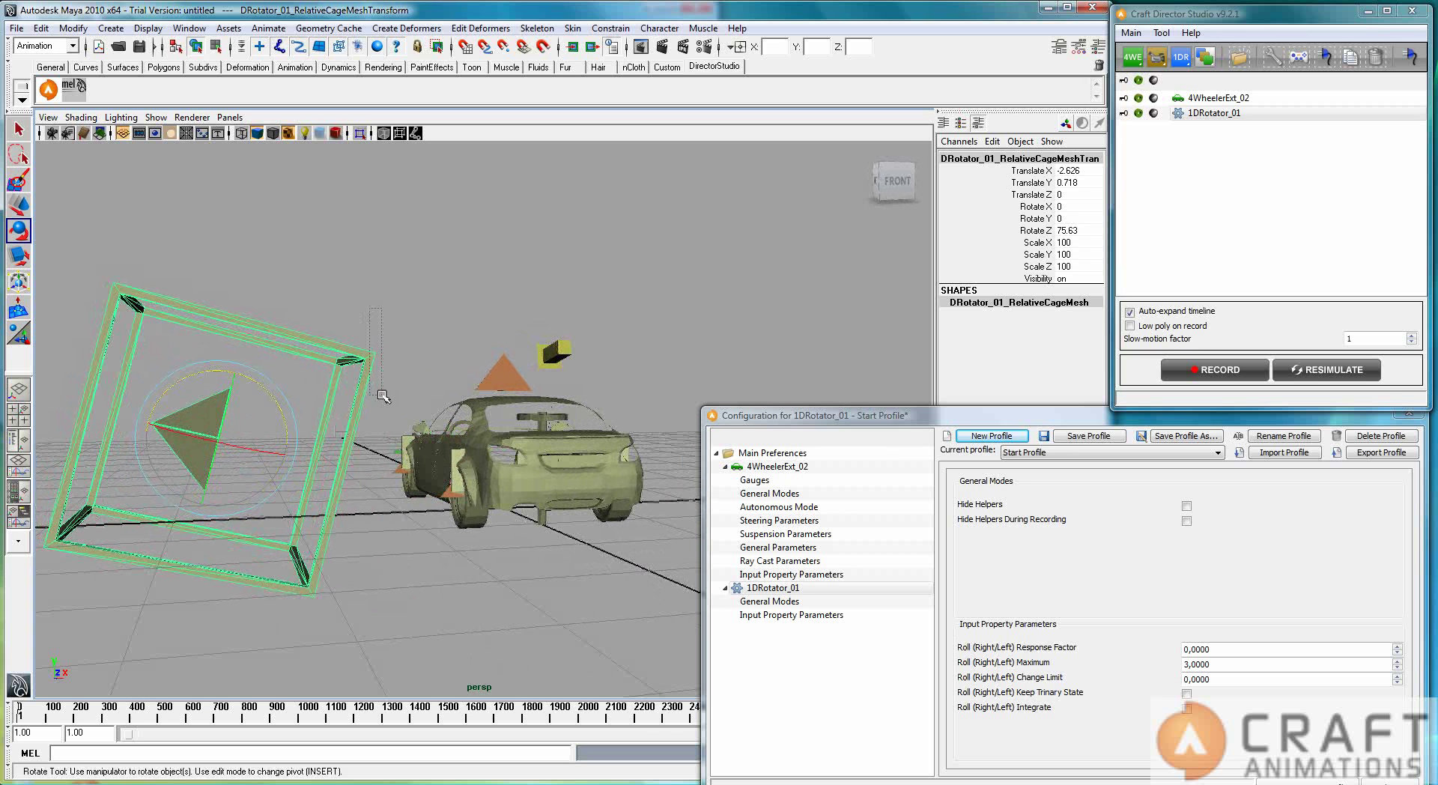
pyautogui.click(528, 460)
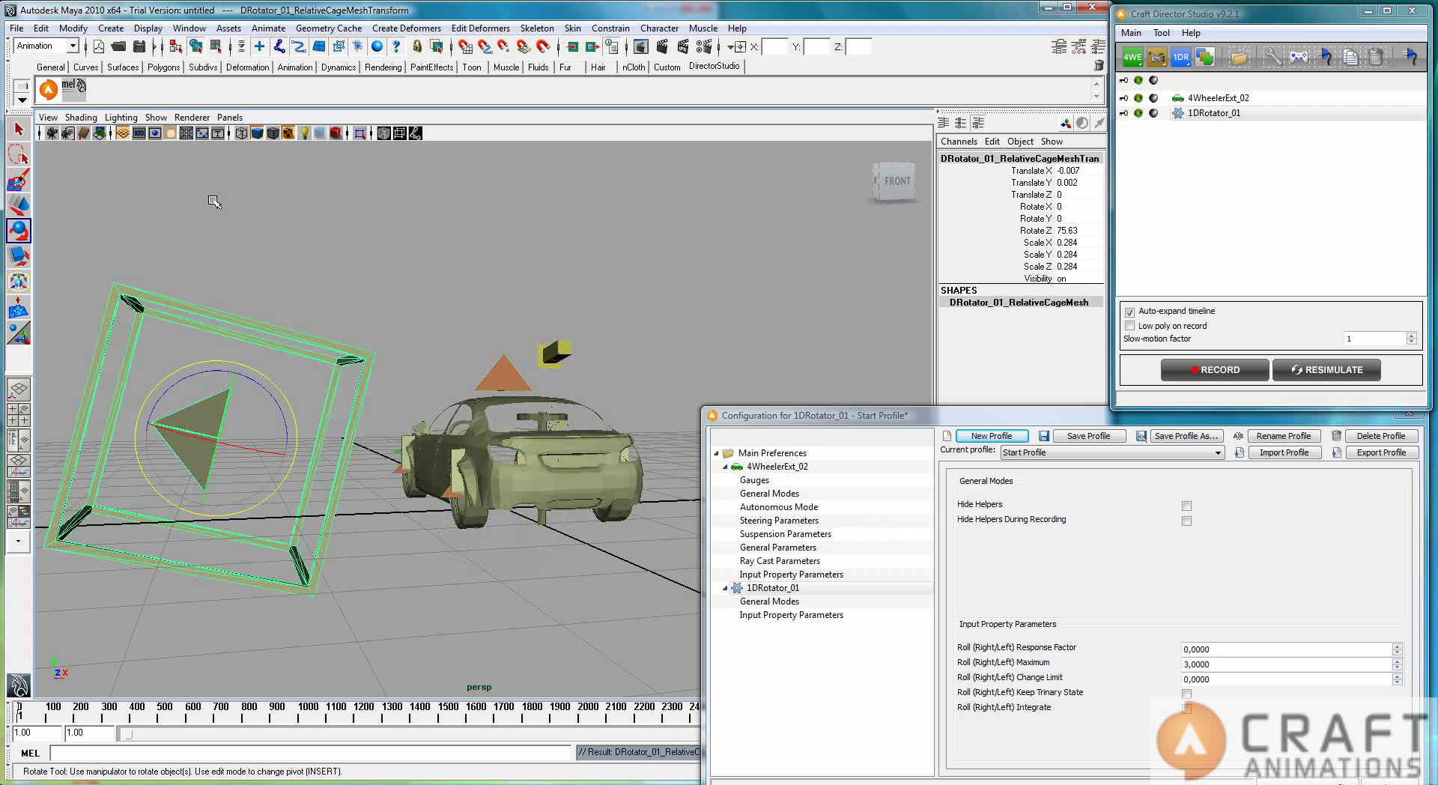
# Step: Look through WheelerExt_02_FollowCamTransform and close the rotator's configuration window
pyautogui.click(230, 116)
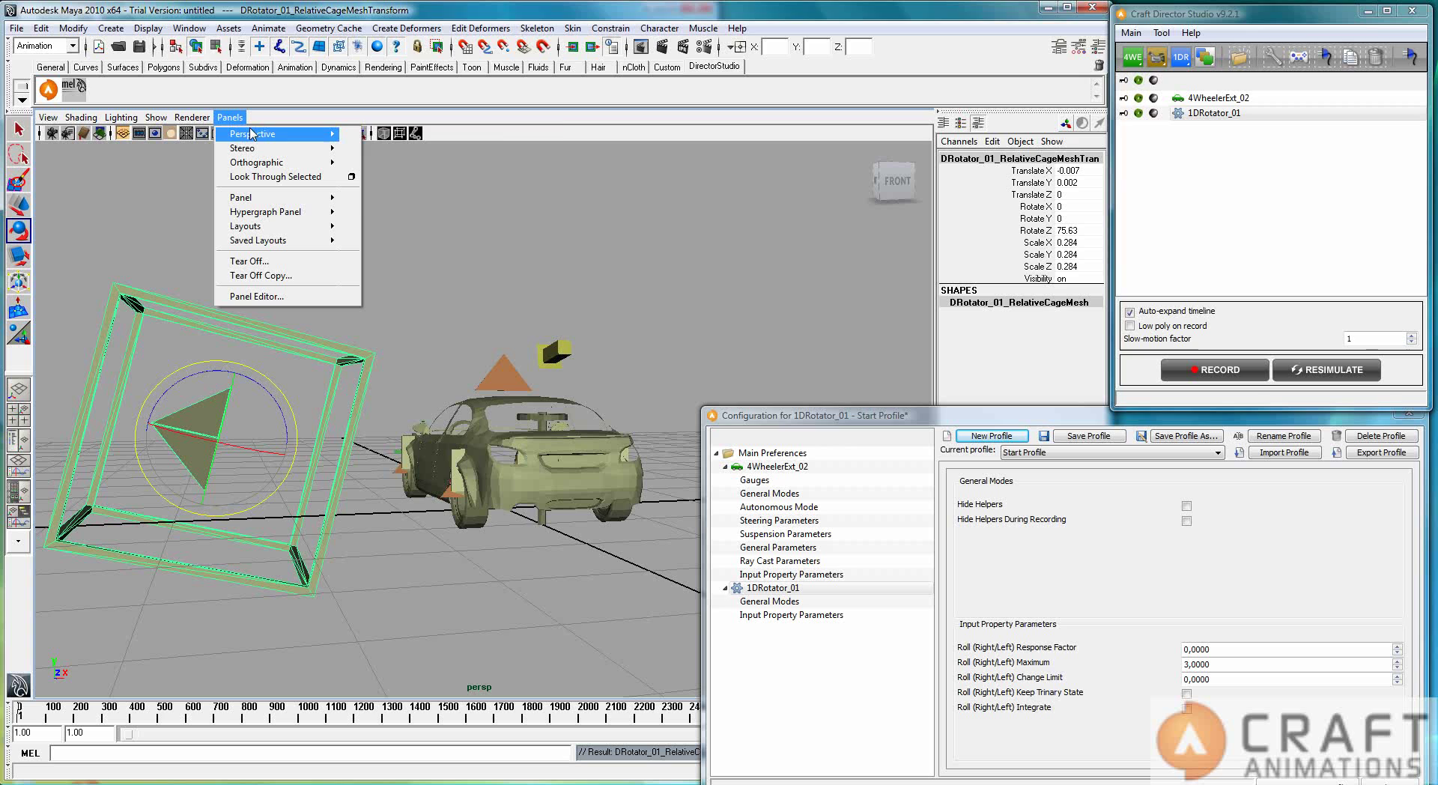
pyautogui.moveTo(255, 135)
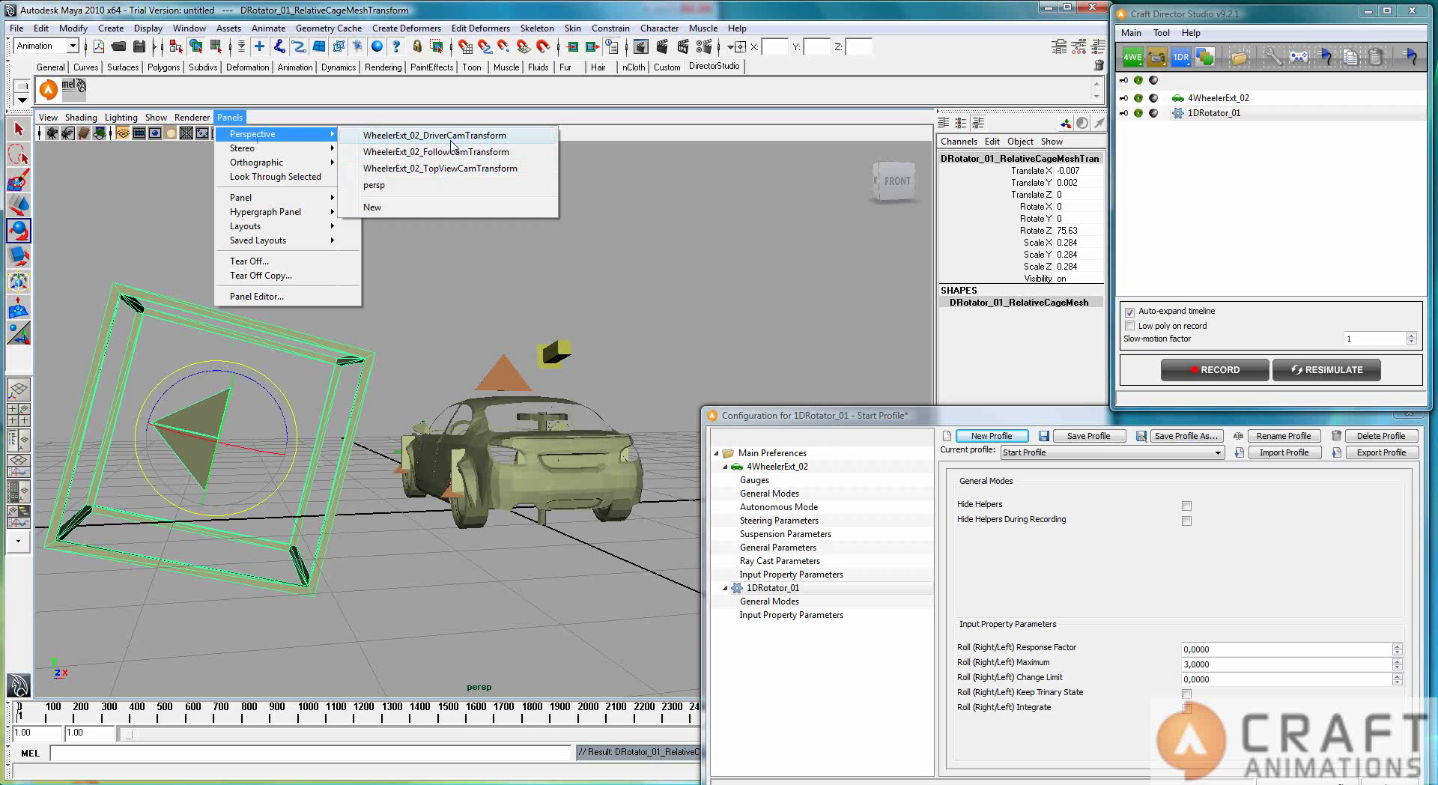
pyautogui.click(452, 152)
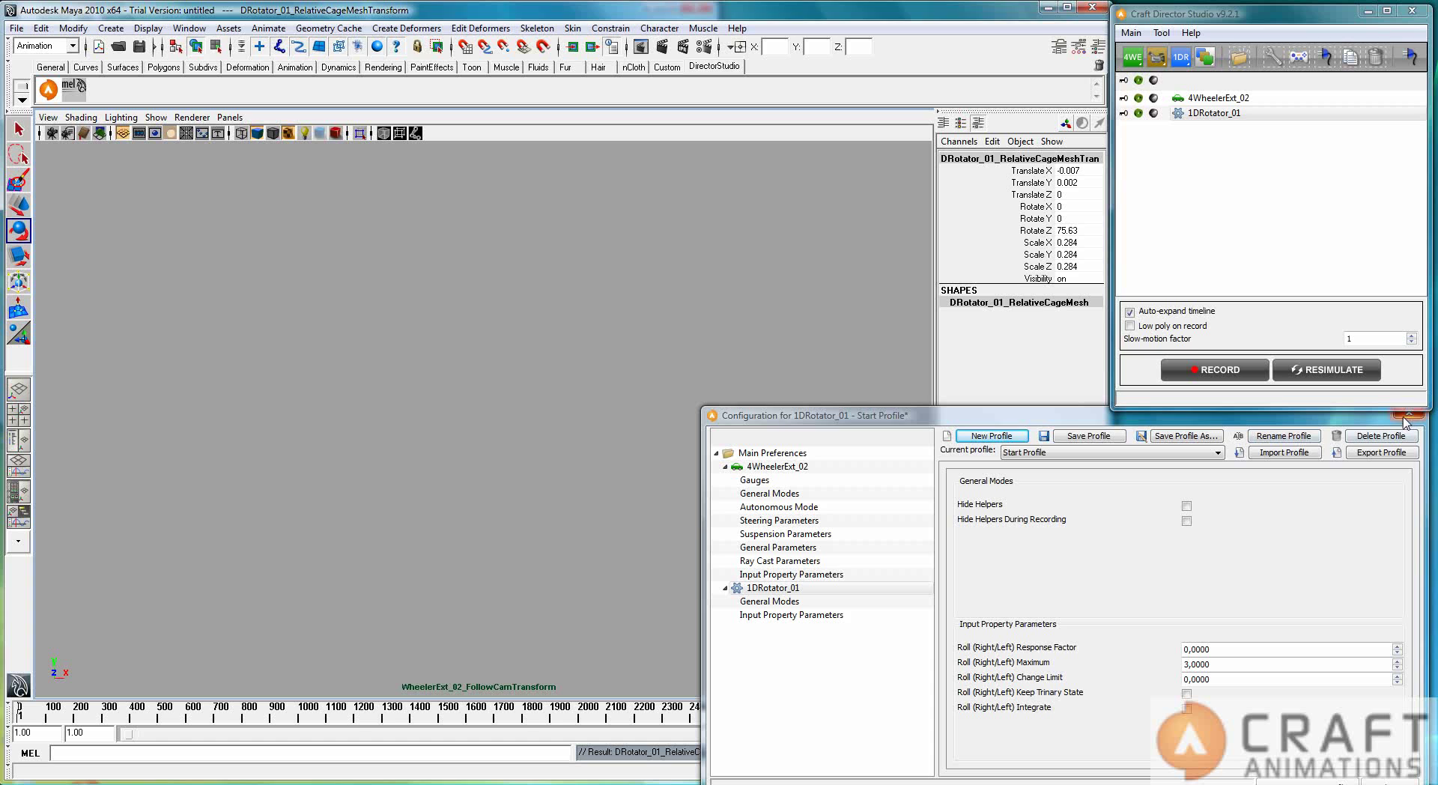
pyautogui.click(1407, 413)
# Step: Set the follow camera's Near Clip Plane to 0.001 in the Attribute Editor
pyautogui.click(48, 117)
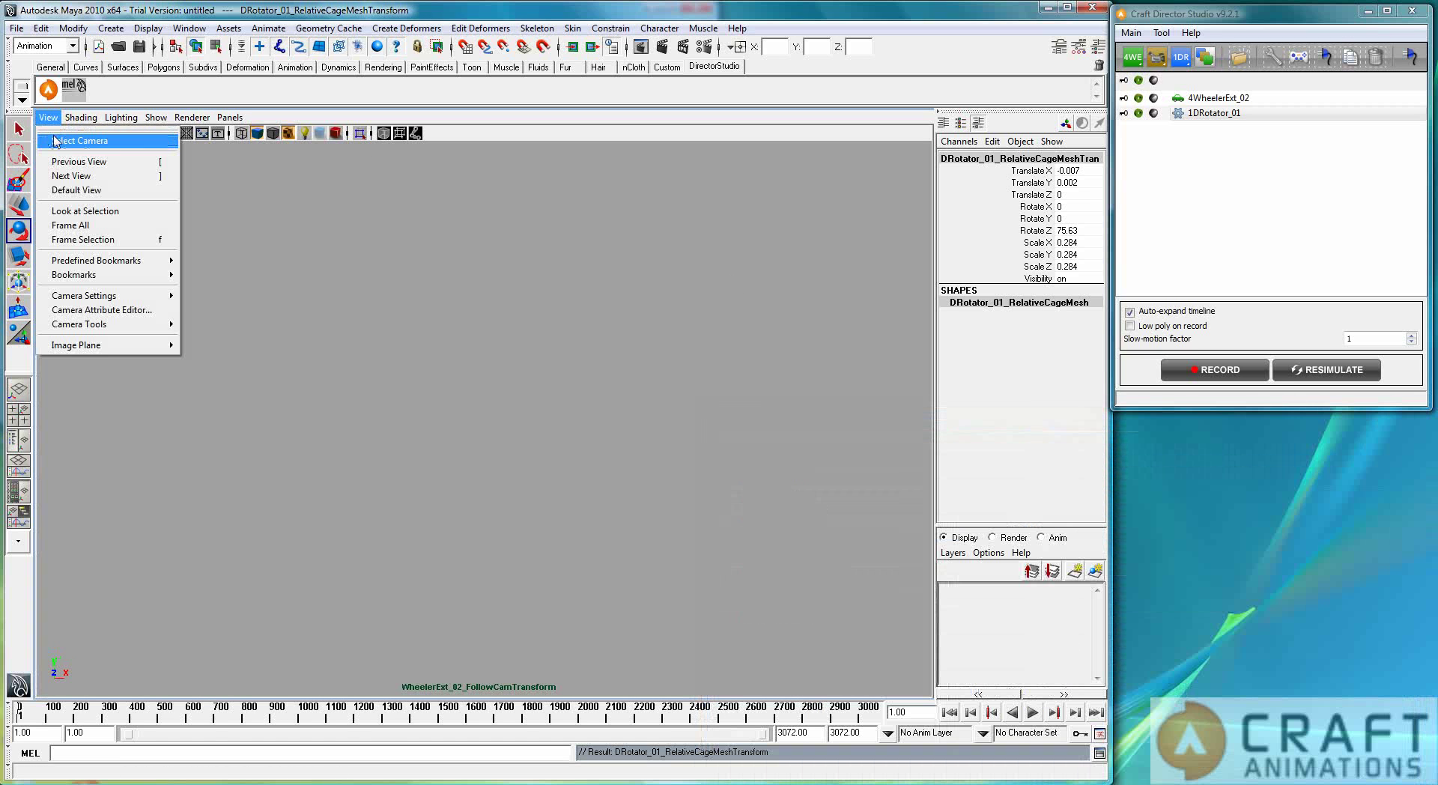
pyautogui.click(57, 141)
pyautogui.click(1059, 46)
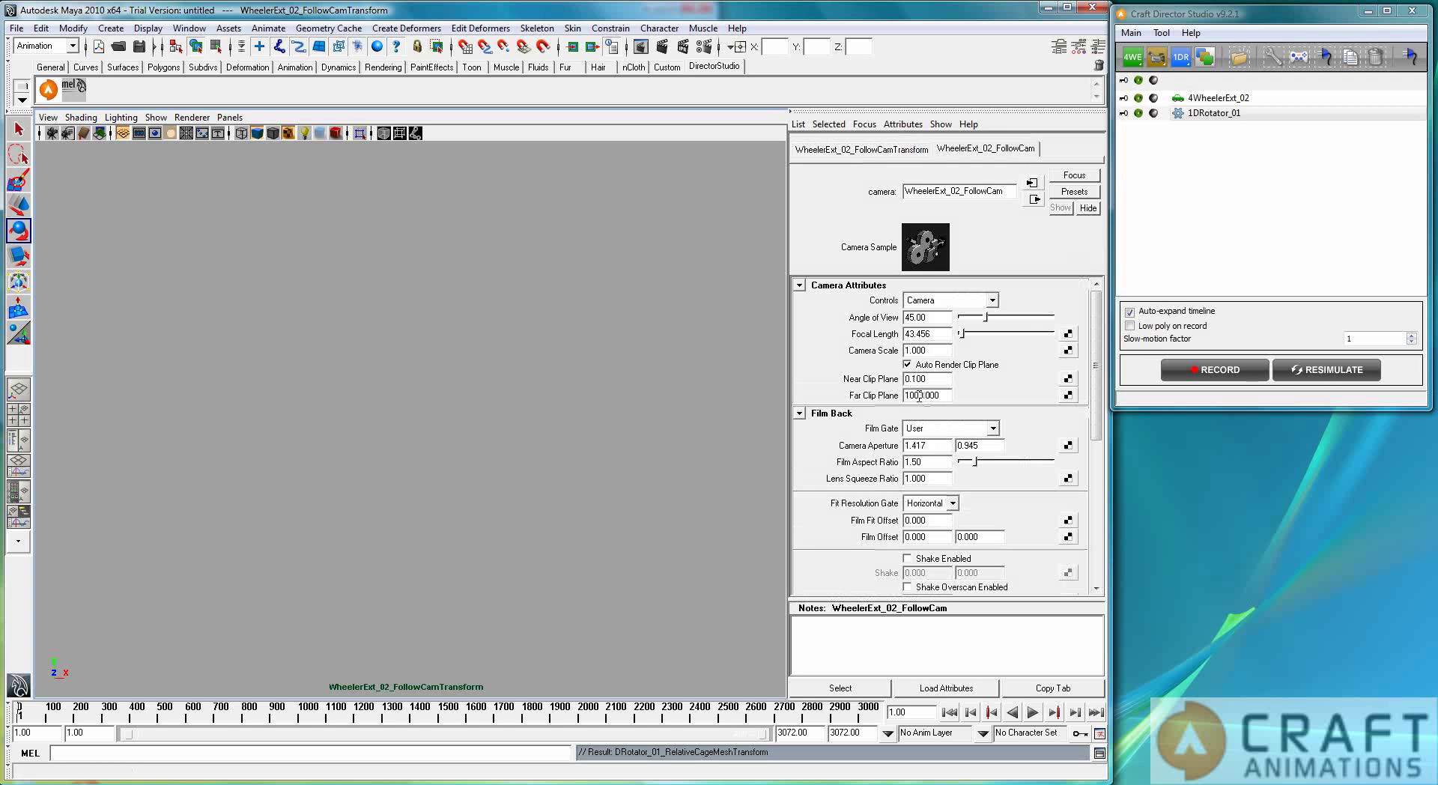
pyautogui.moveTo(913, 379); pyautogui.dragTo(866, 387)
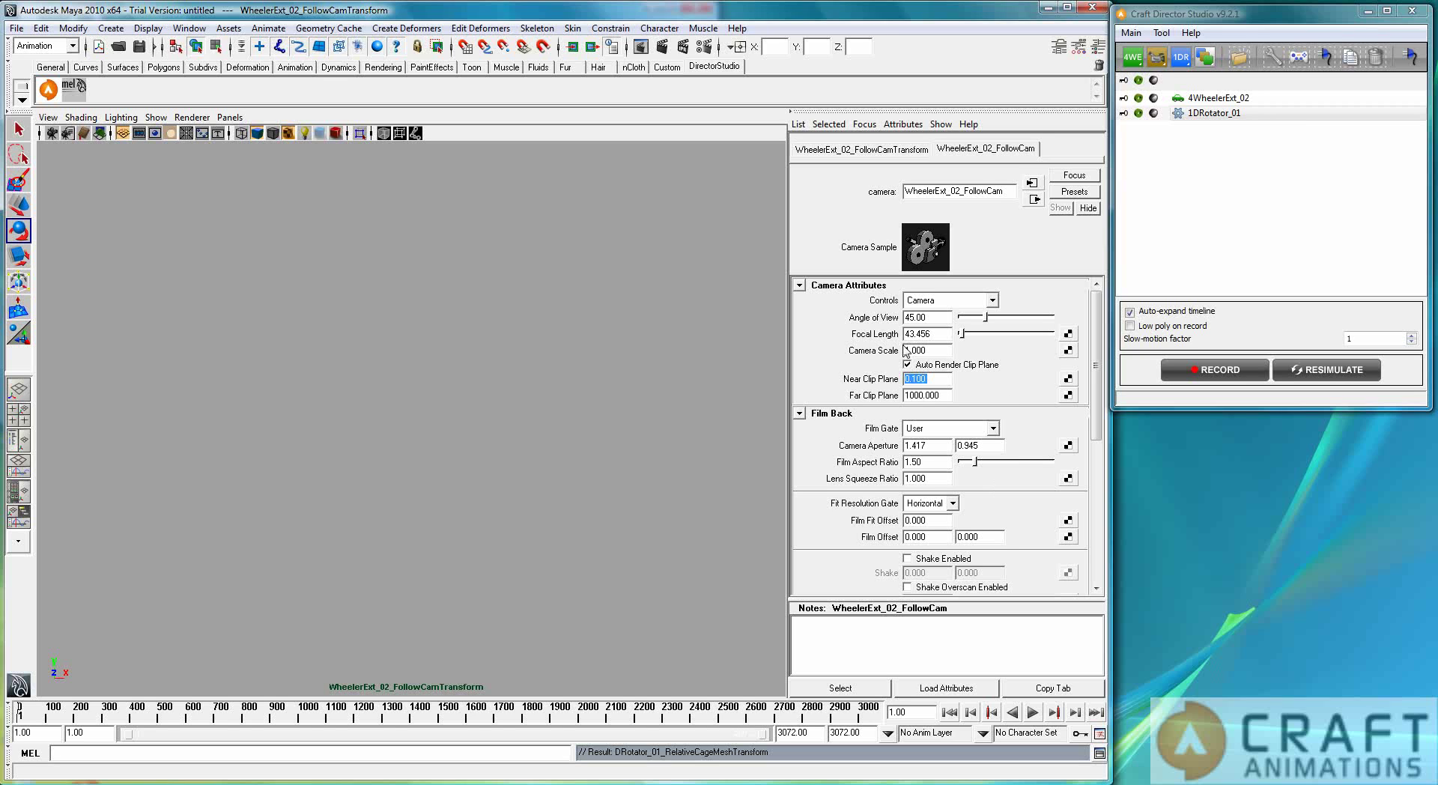
pyautogui.click(931, 376)
pyautogui.press('BackSpace')
pyautogui.press('BackSpace')
pyautogui.press('Return')
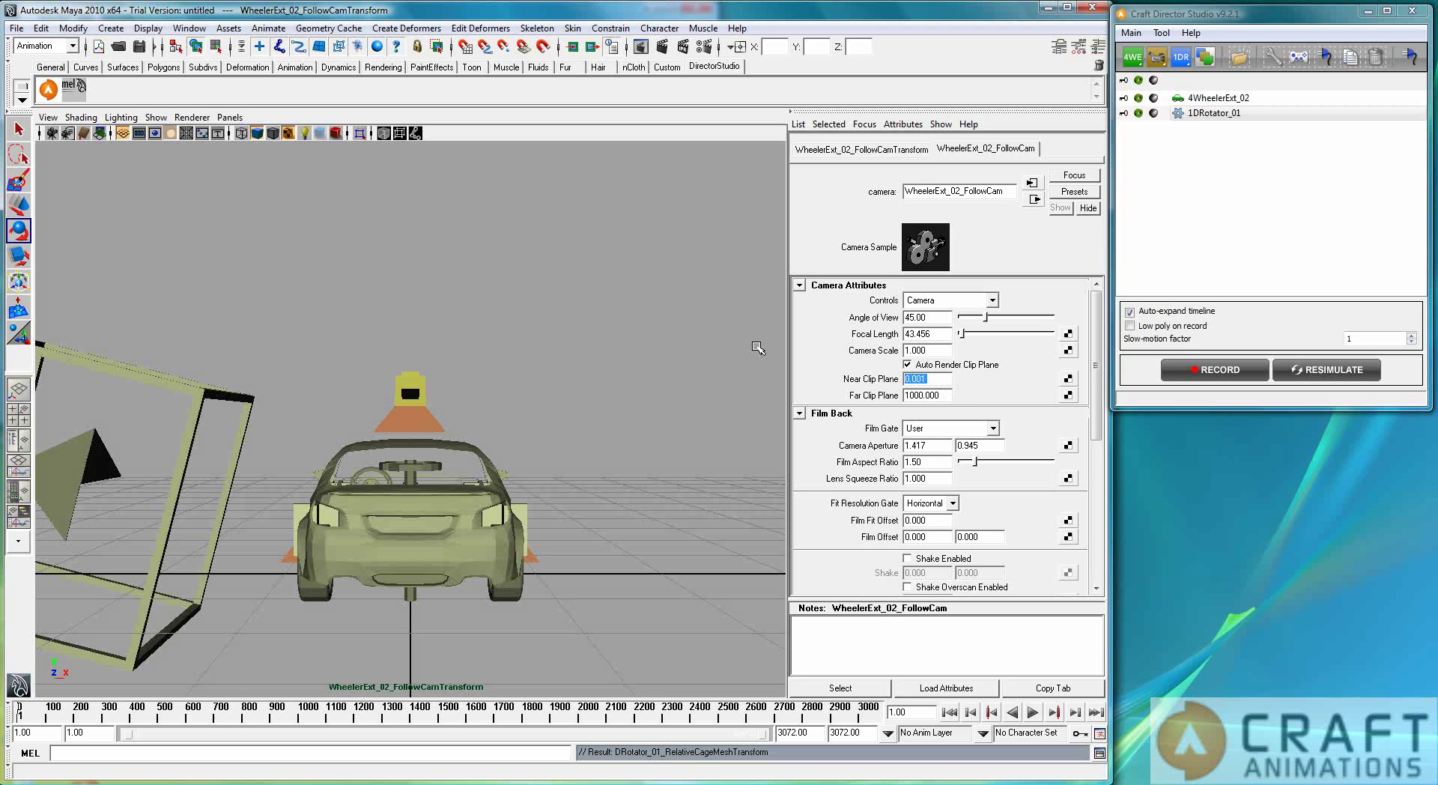
# Step: Move the rotator cage up above the car, to roughly Translate Y 2.094
pyautogui.click(655, 493)
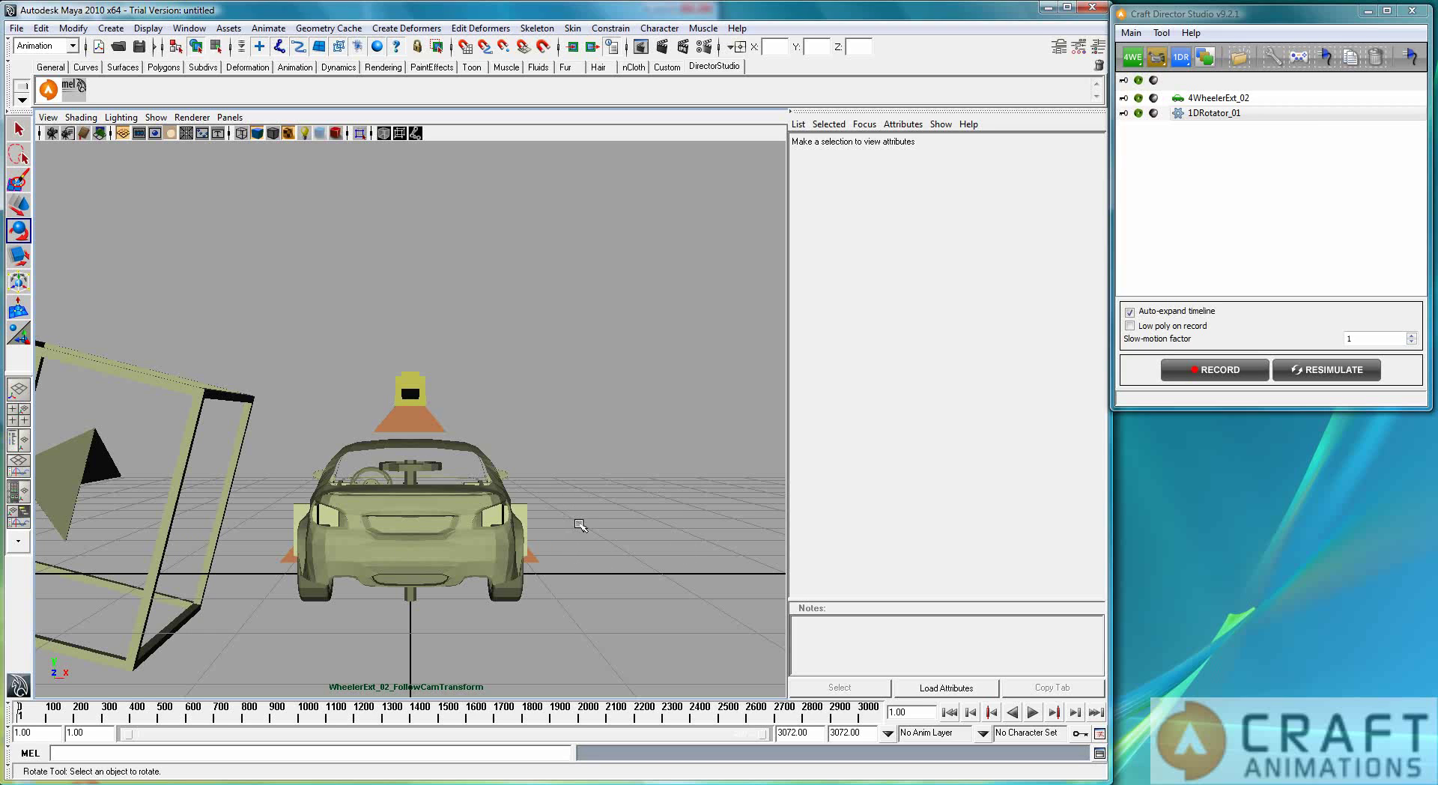
pyautogui.click(209, 394)
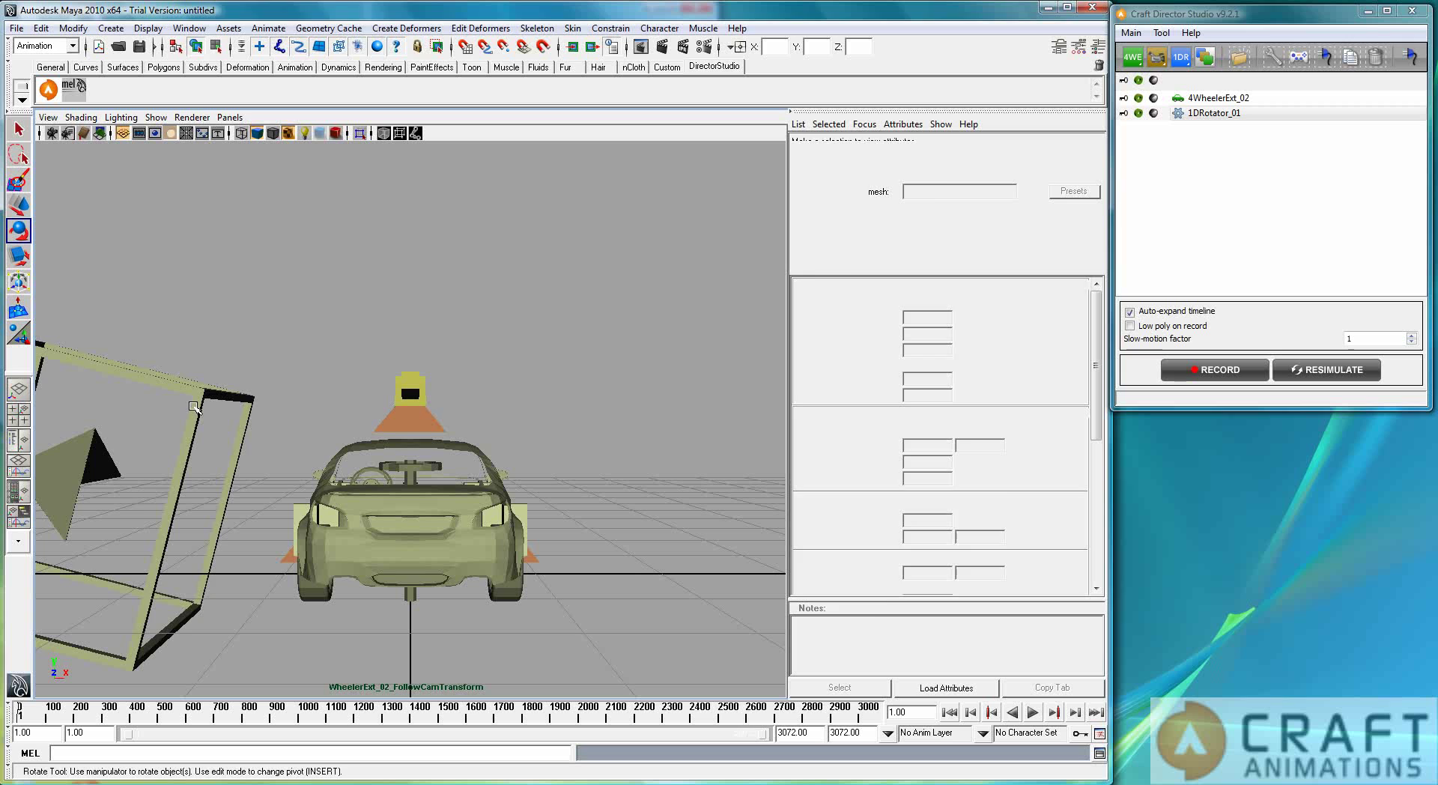
pyautogui.press('w')
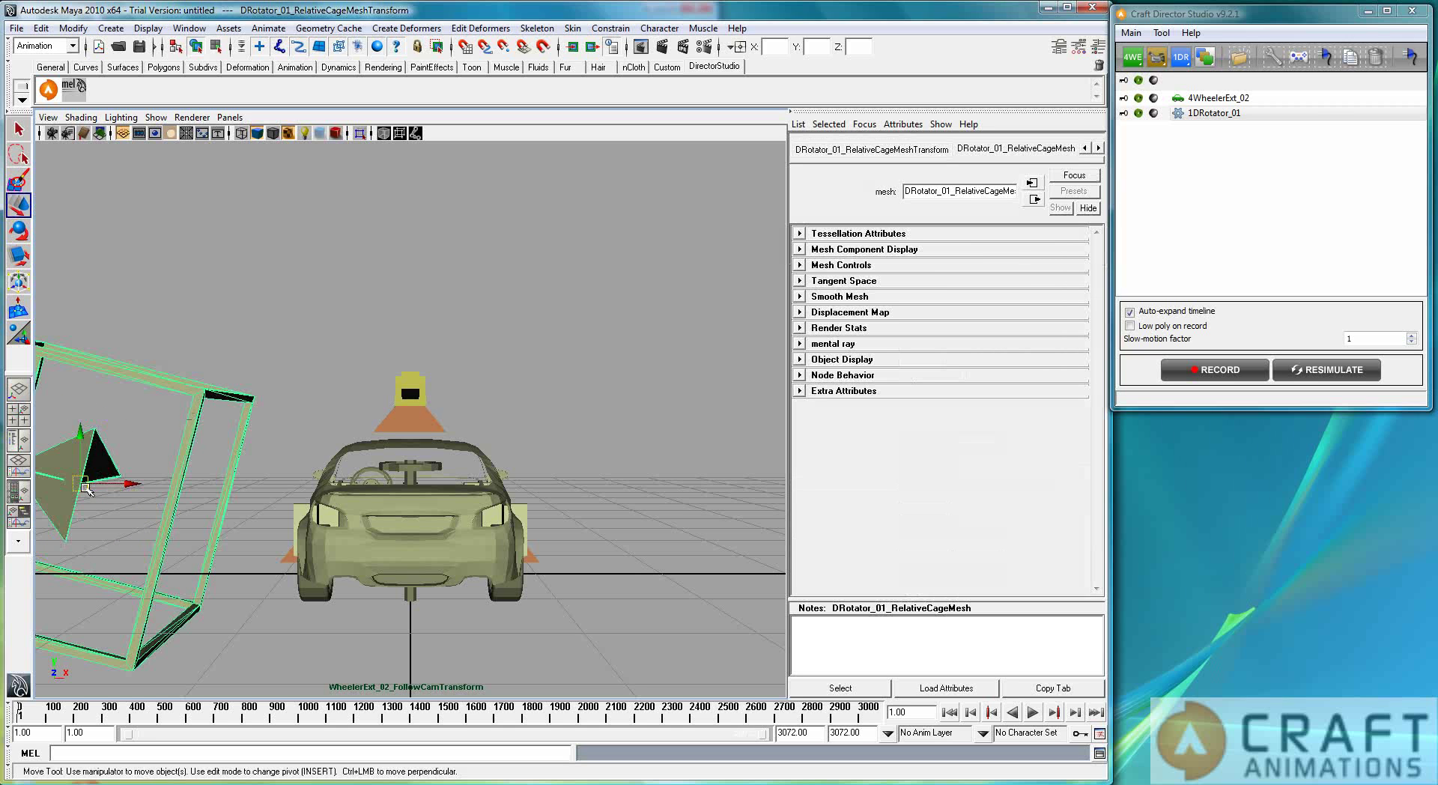
pyautogui.moveTo(84, 487); pyautogui.dragTo(411, 324)
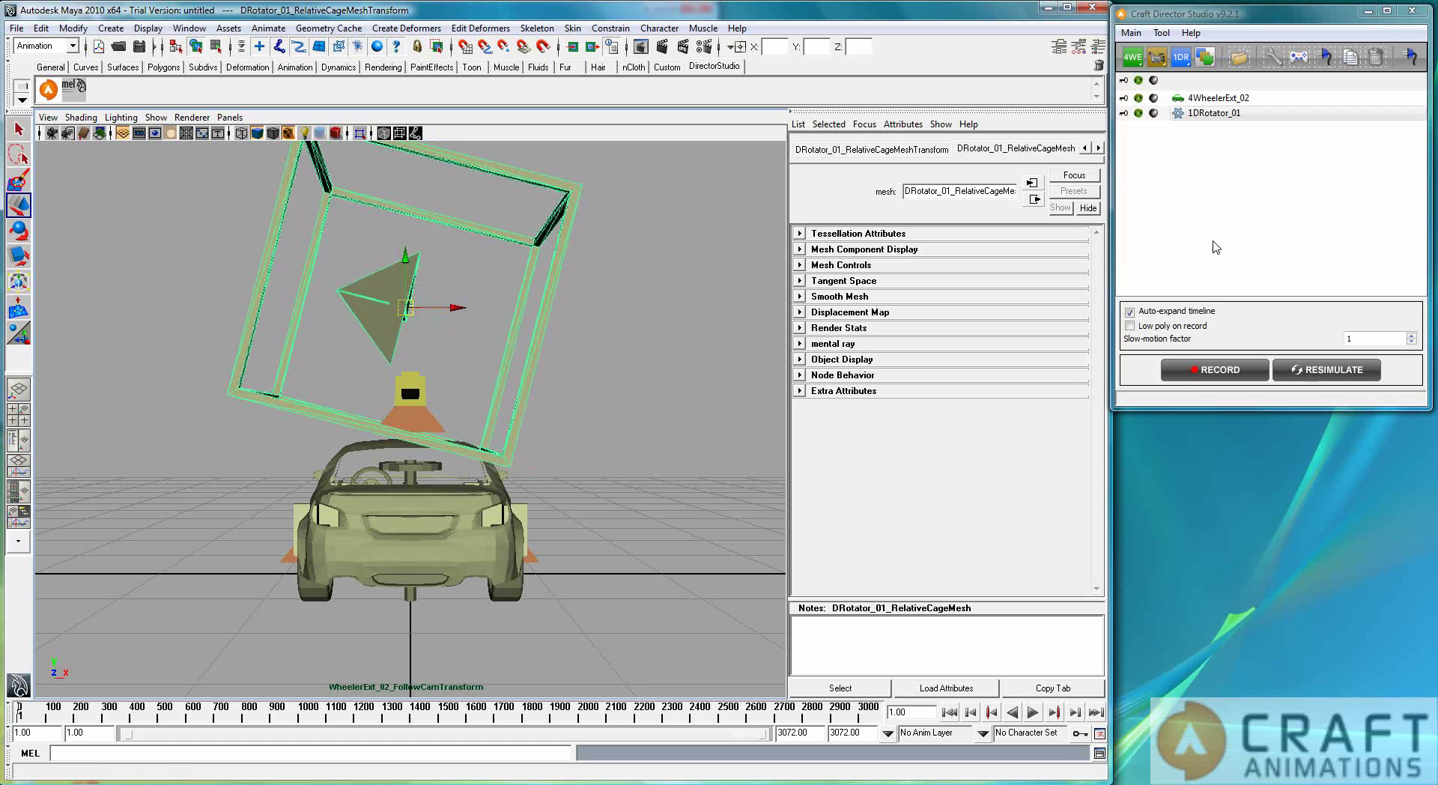
pyautogui.doubleClick(1219, 98)
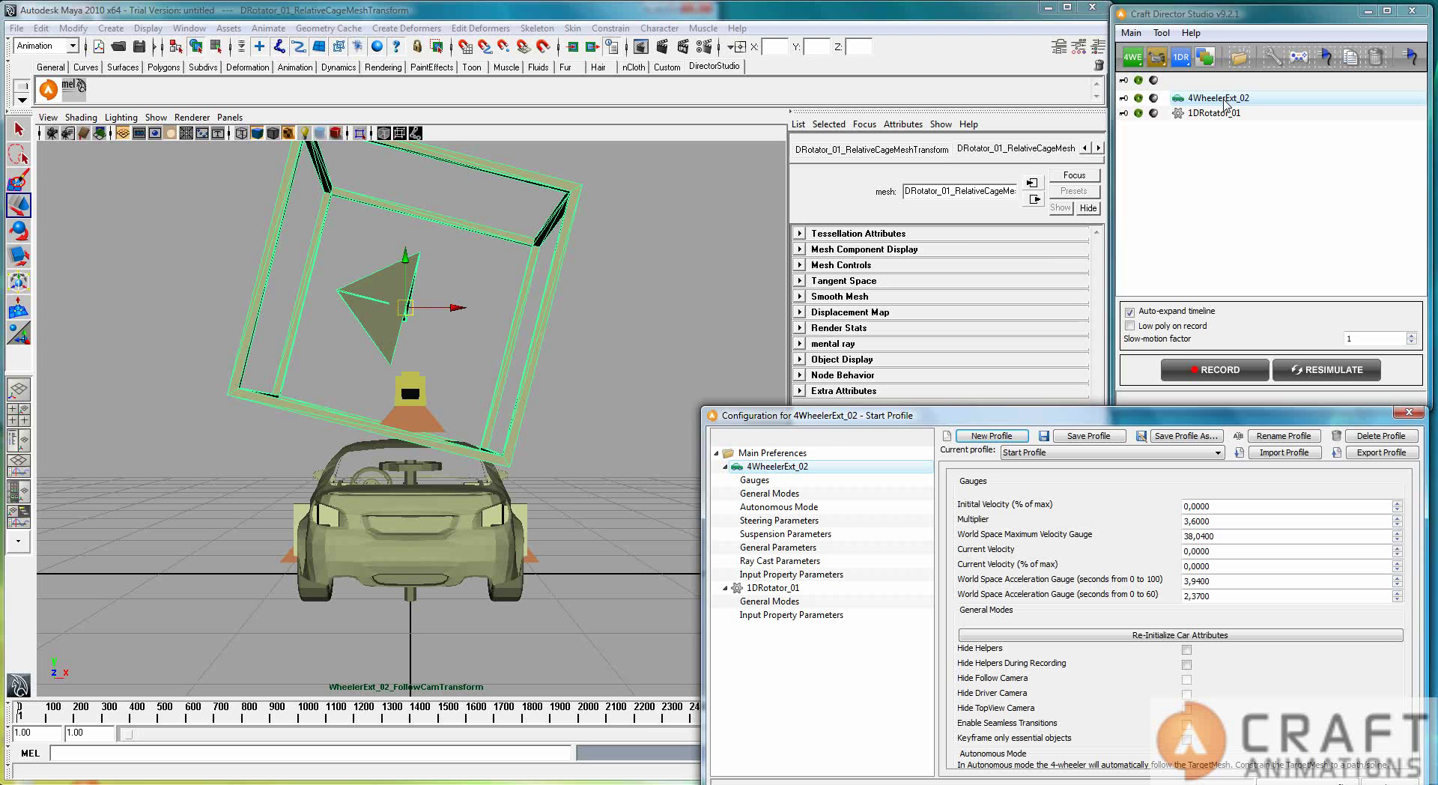
pyautogui.click(1408, 414)
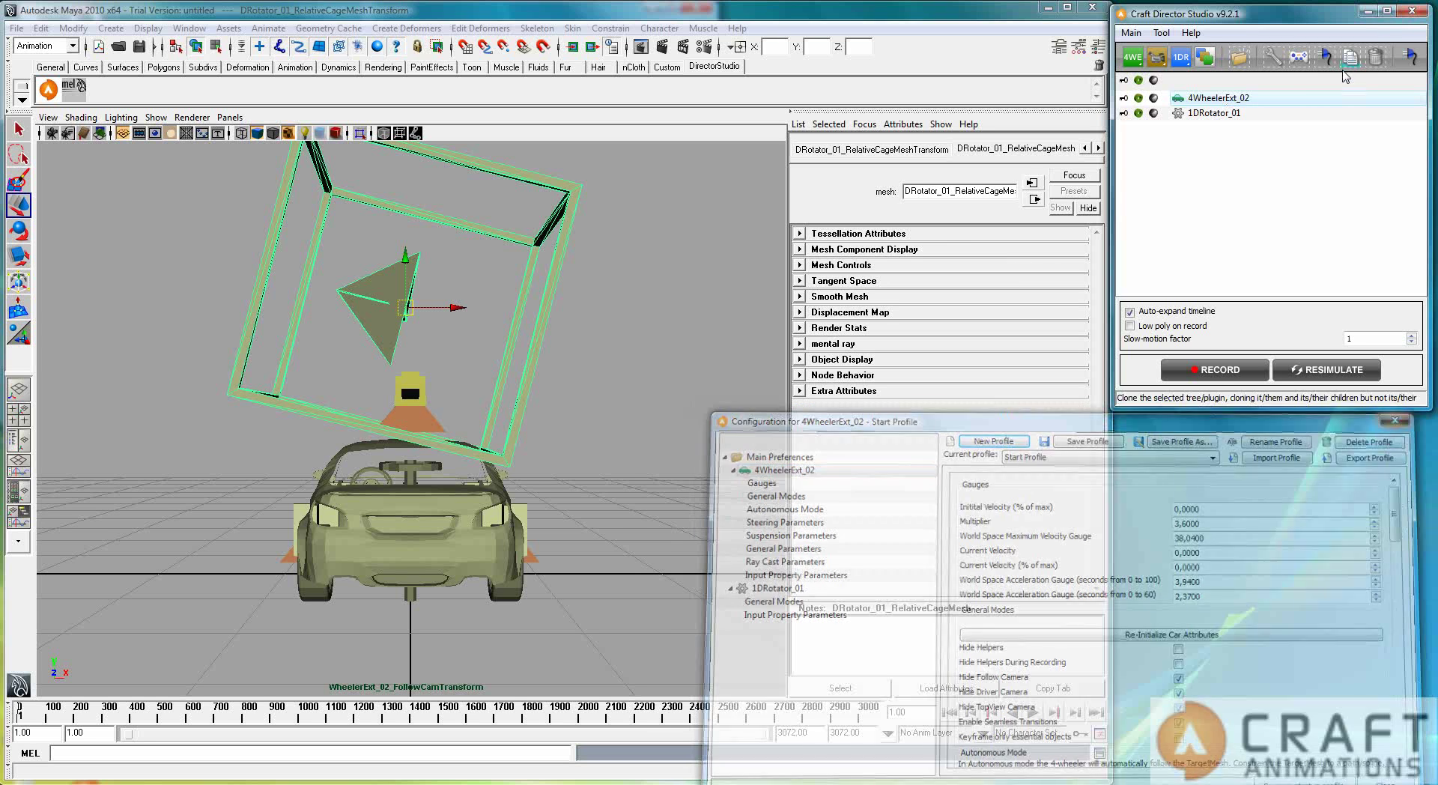
pyautogui.click(1298, 58)
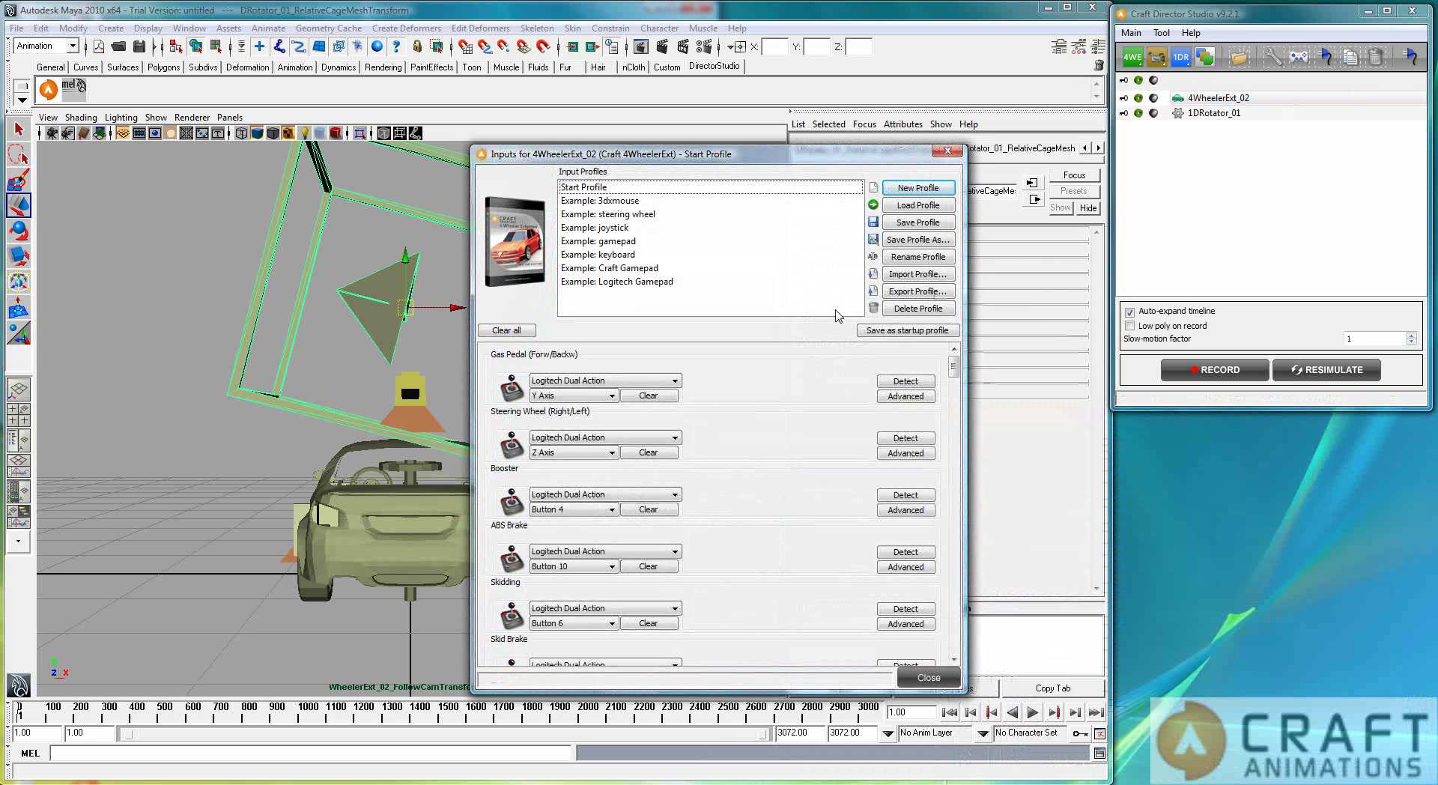
pyautogui.click(929, 678)
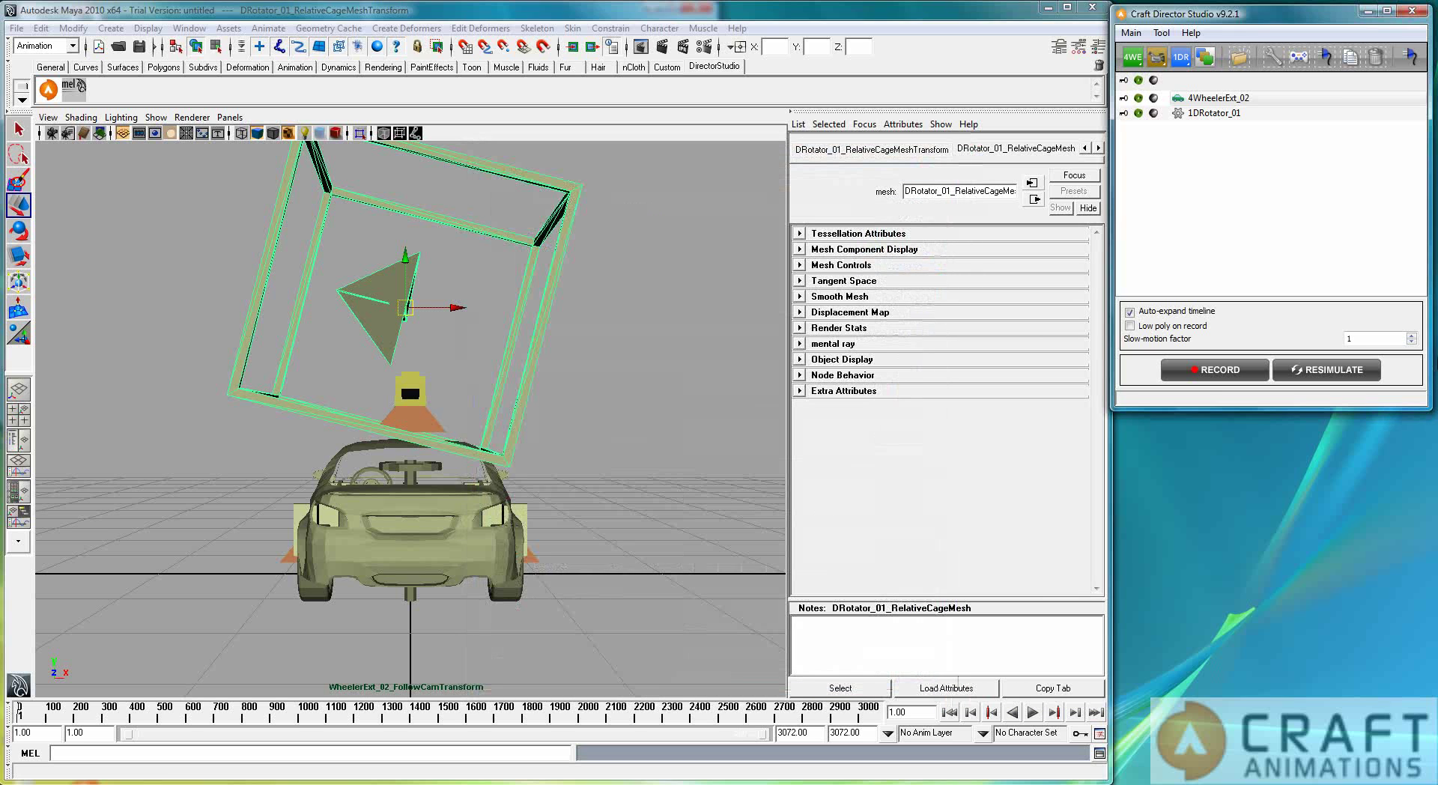
# Step: Record a take of the car driving with the rotator turning, stopping around frame 634
pyautogui.click(1208, 385)
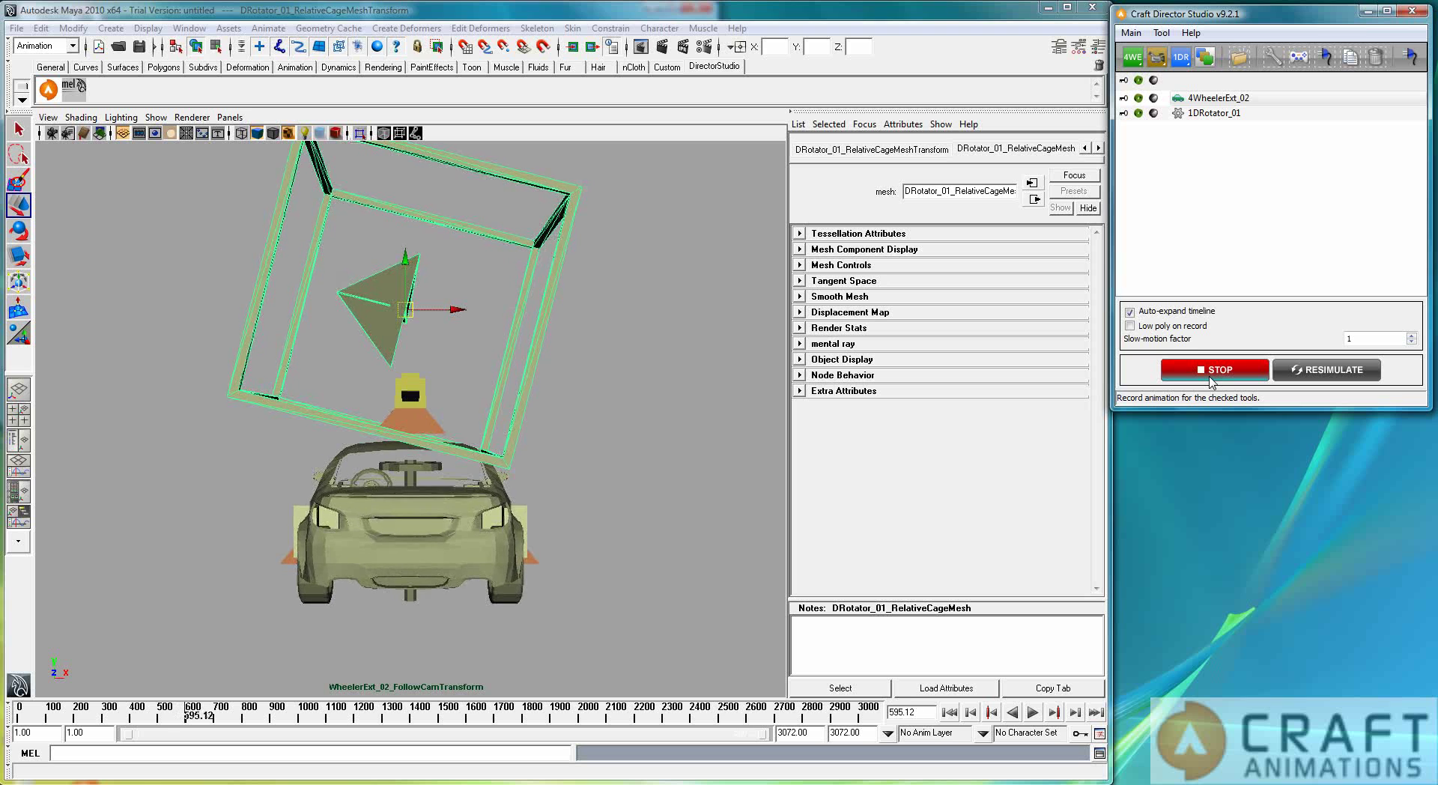
pyautogui.click(1210, 375)
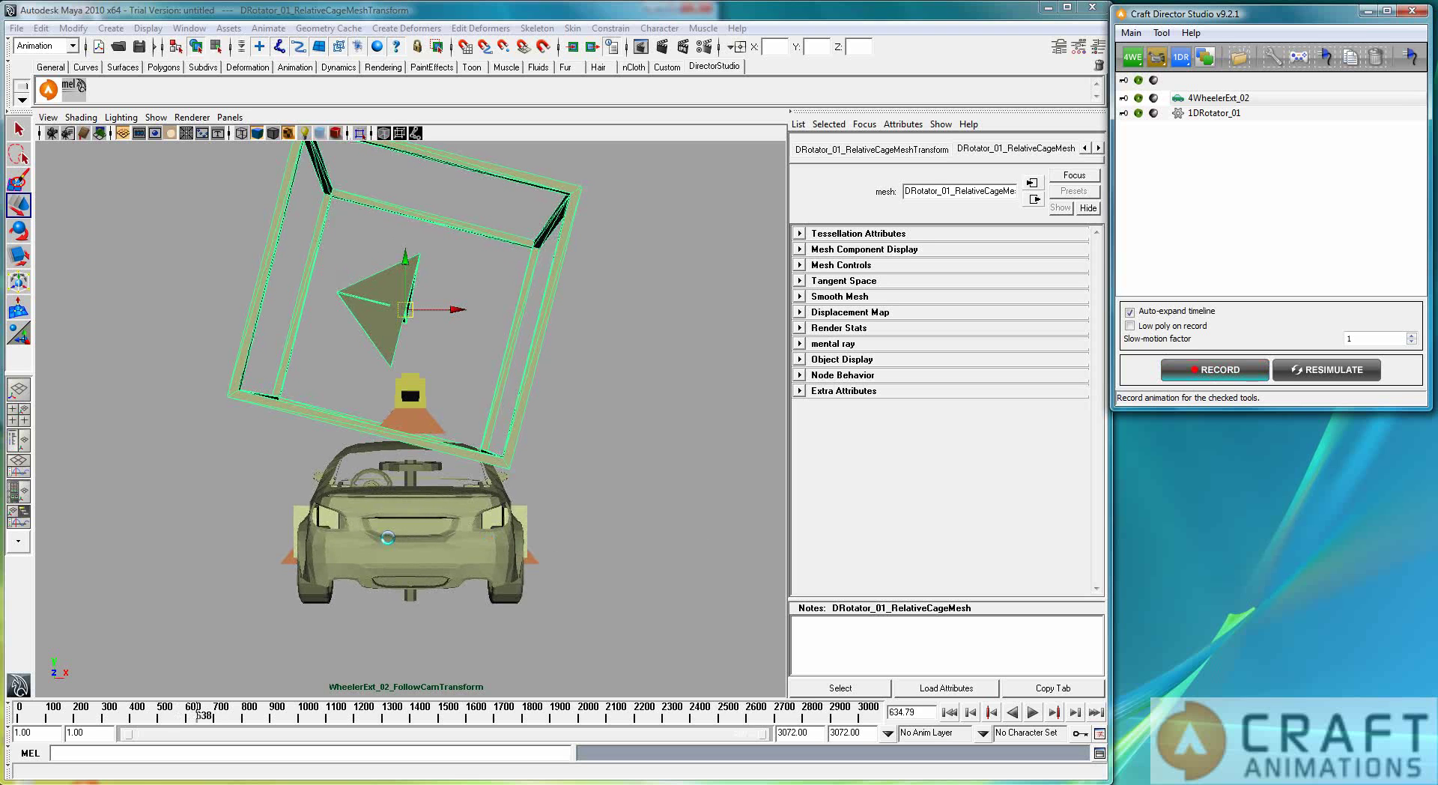